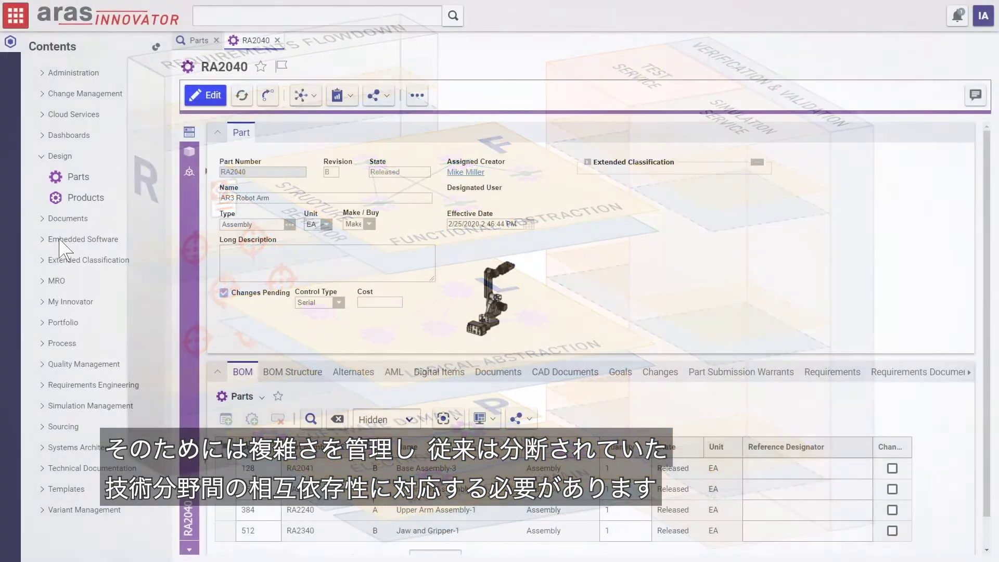
# - Expand Embedded Software, Requirements Engineering, Simulation Management and Simulation Models in the Contents panel
pyautogui.click(61, 240)
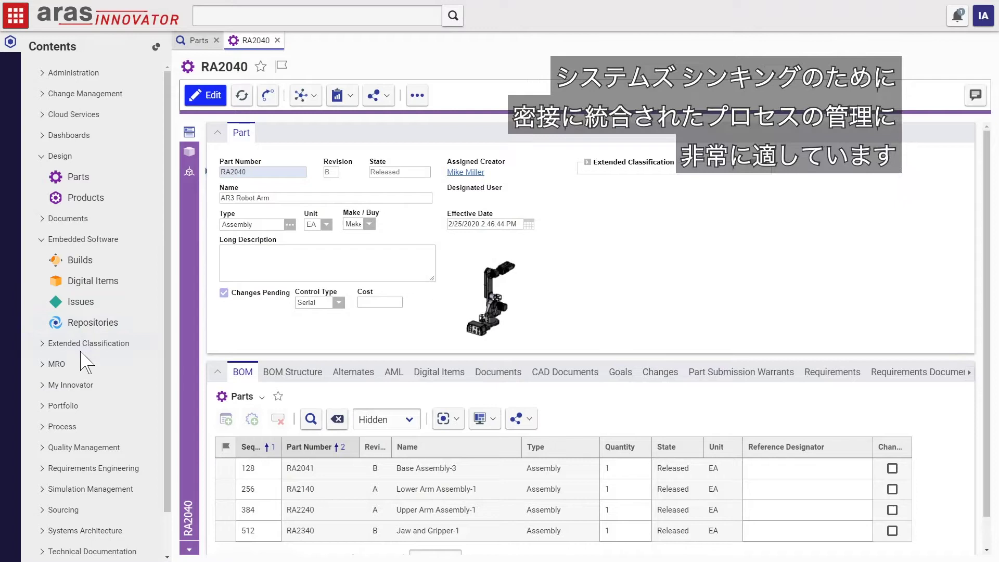
pyautogui.click(49, 467)
pyautogui.scroll(-3, 51, 466)
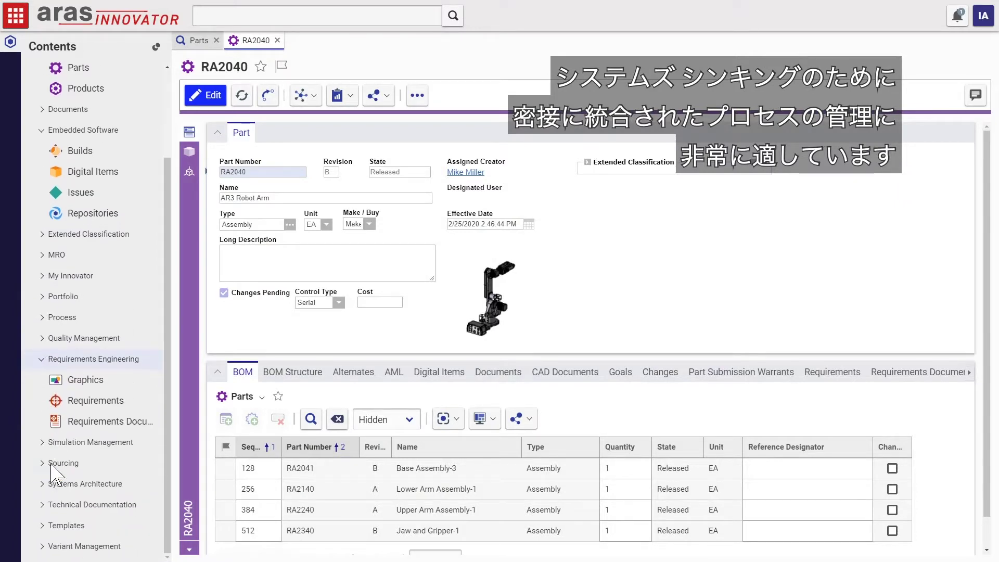
pyautogui.click(51, 442)
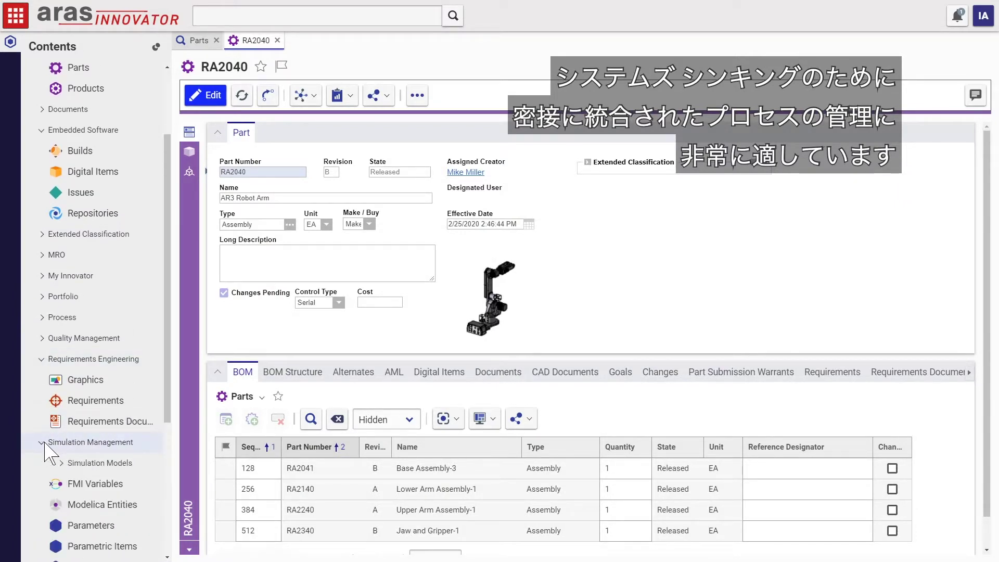
pyautogui.scroll(-4, 128, 330)
pyautogui.click(63, 302)
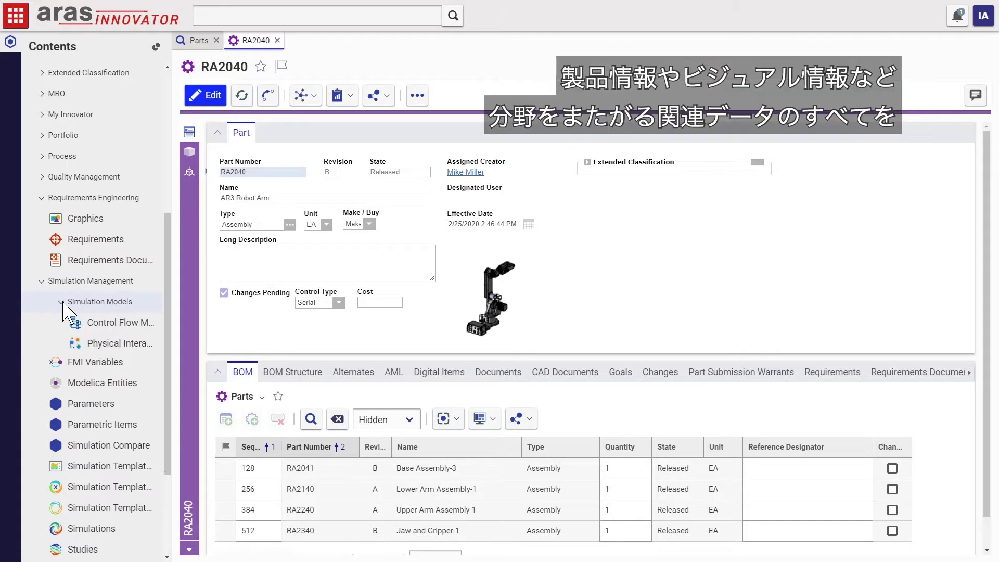
# - Expand the Systems Architecture and Variant Management categories further down the navigation
pyautogui.scroll(-2, 99, 390)
pyautogui.scroll(-2, 95, 395)
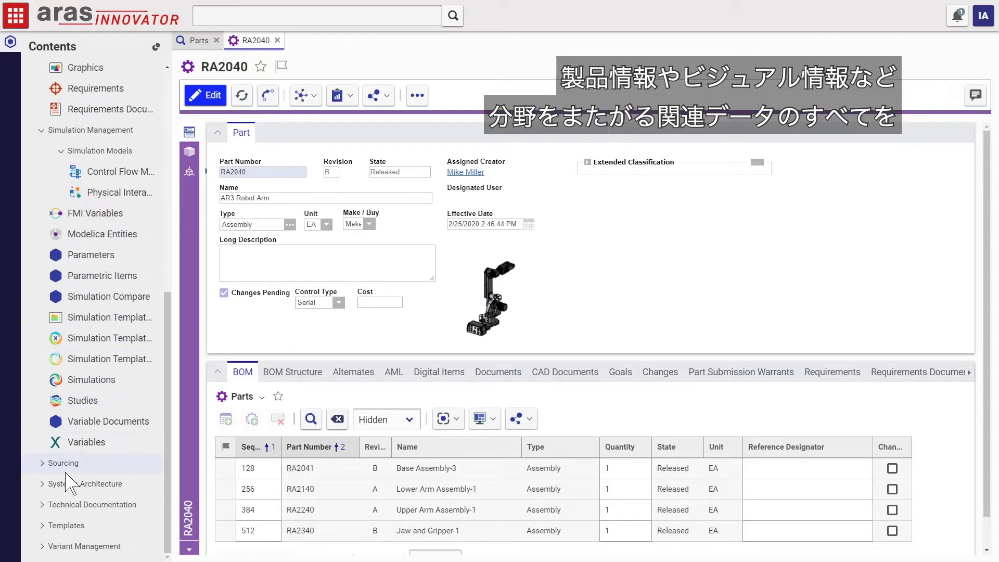
pyautogui.click(43, 484)
pyautogui.scroll(-2, 99, 491)
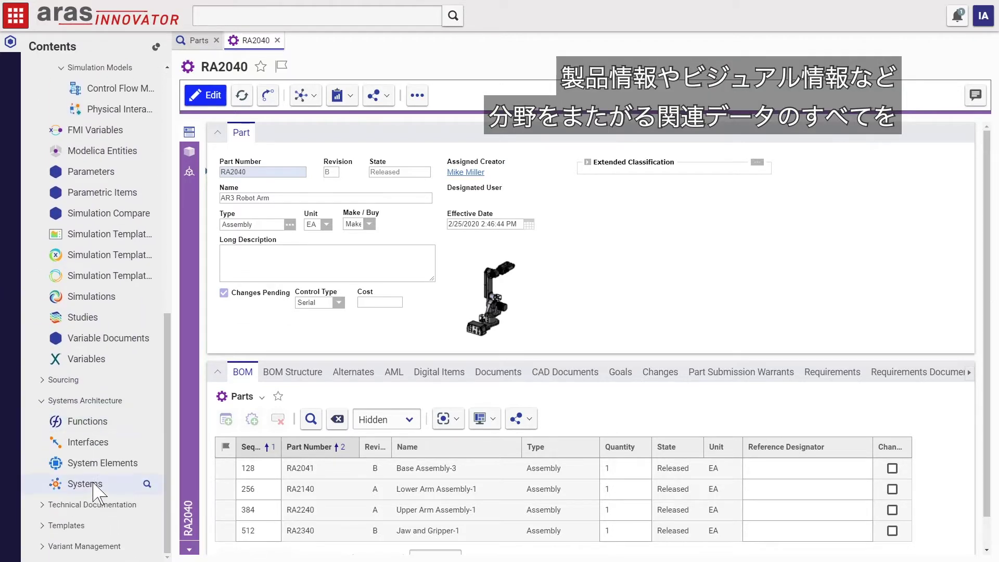
pyautogui.click(78, 546)
pyautogui.scroll(-2, 119, 499)
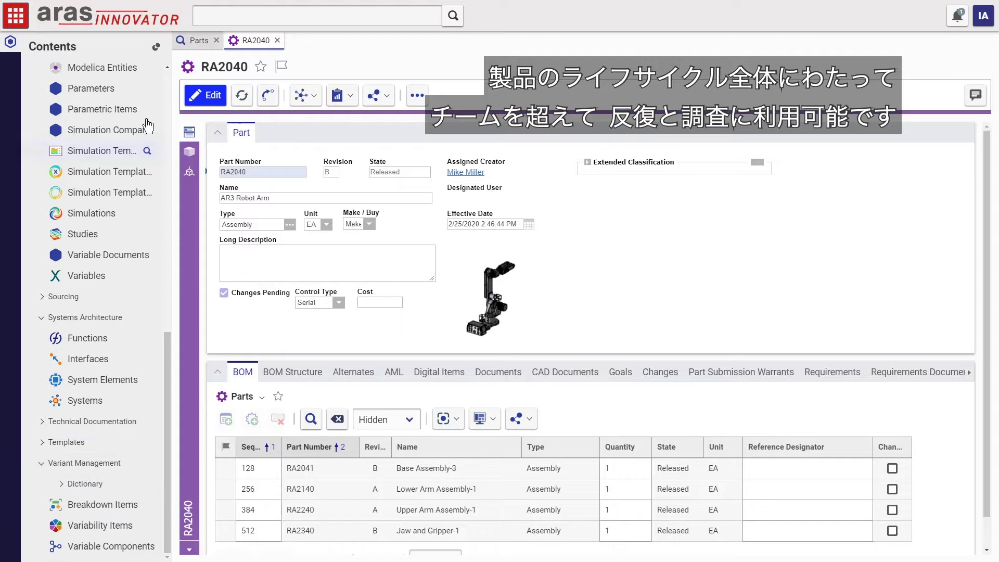
# - Collapse the navigation, expand WO-00000003 and RA2349-SN104, then expand RA2340 in the Visual Part BOM
pyautogui.click(156, 48)
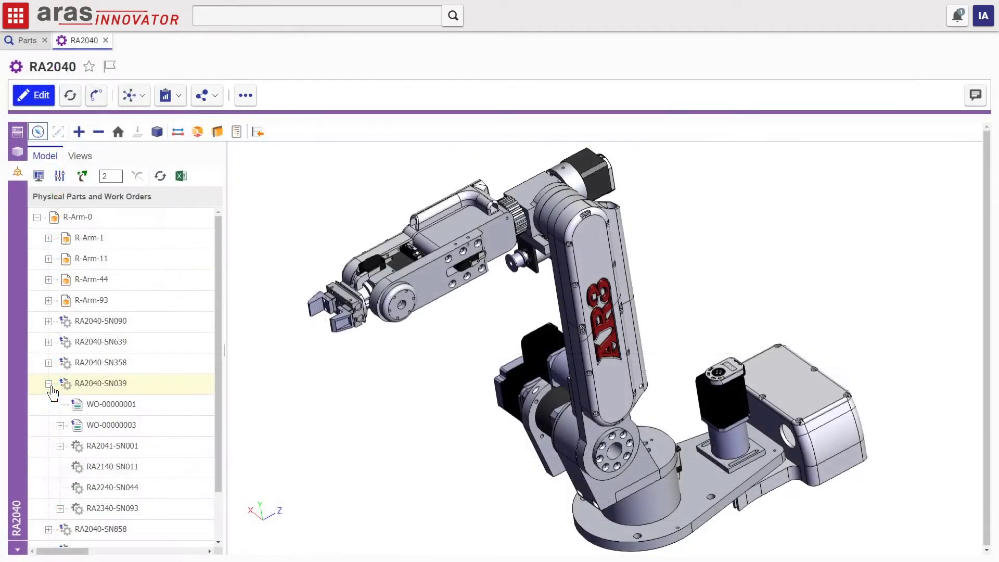
pyautogui.click(60, 426)
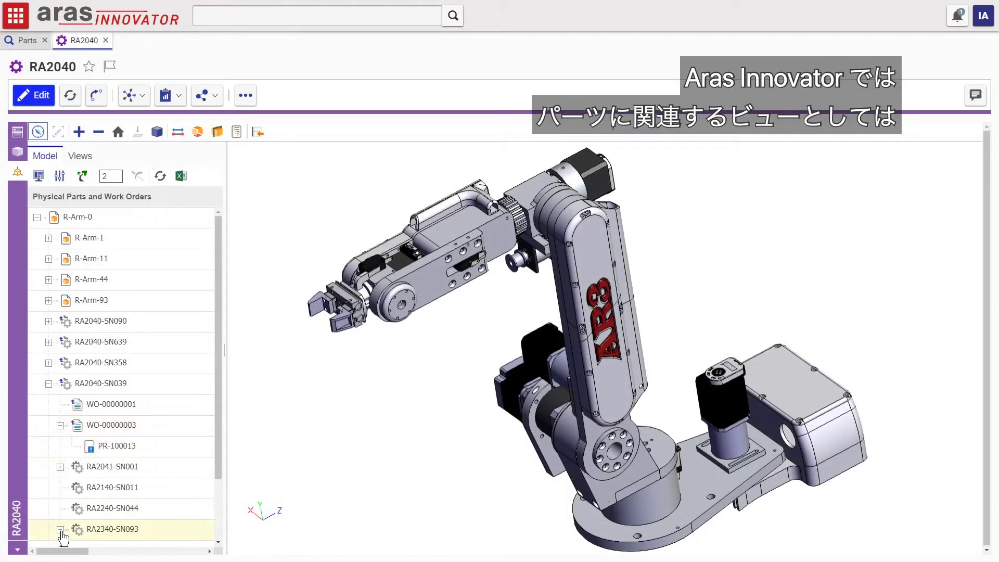
pyautogui.scroll(-2, 93, 513)
pyautogui.click(72, 453)
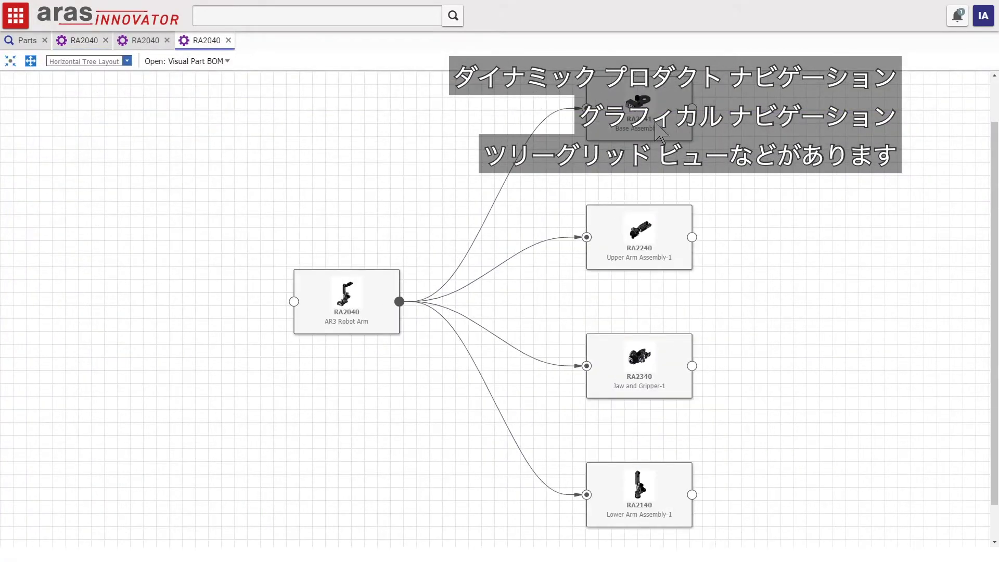
pyautogui.click(692, 367)
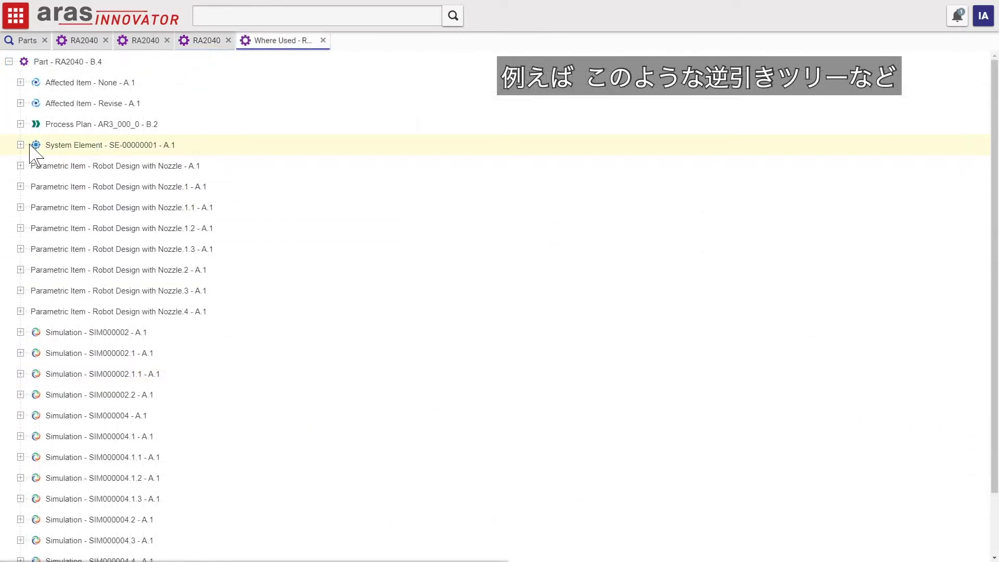
# - From Where Used, expand the System Element and REQ-000000074, then open requirements document RD-00007 A.4
pyautogui.click(21, 146)
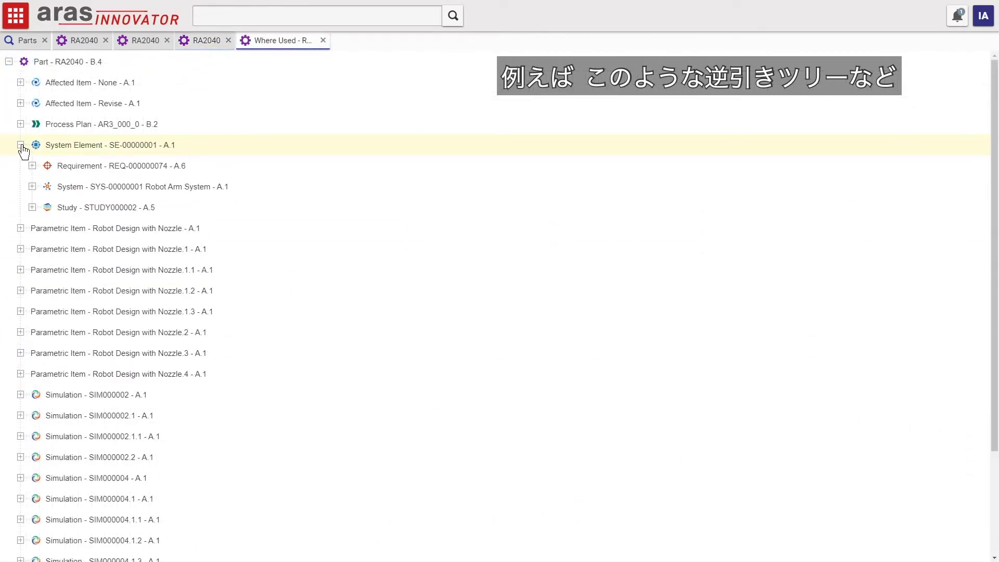
pyautogui.click(47, 168)
pyautogui.click(33, 166)
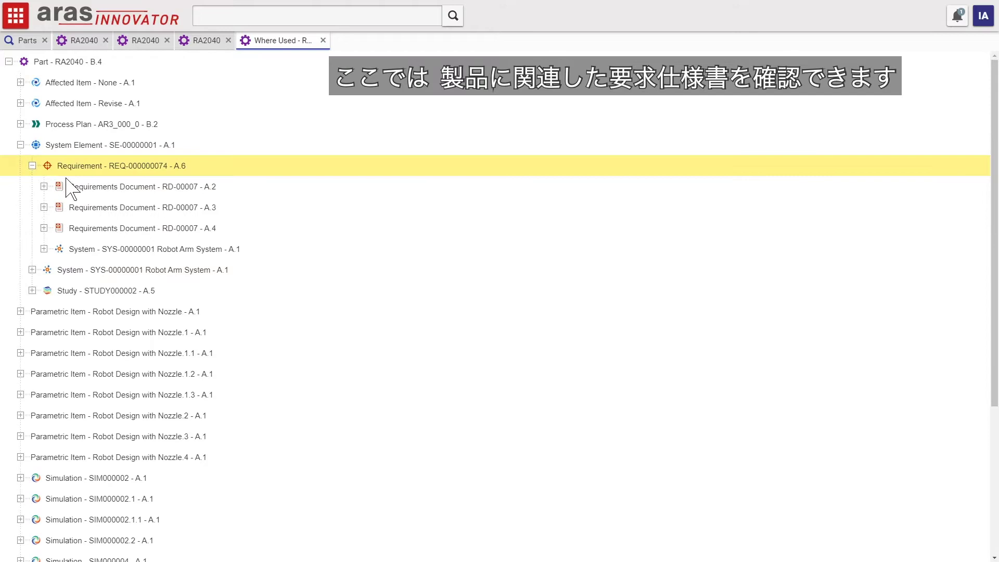
pyautogui.rightClick(122, 234)
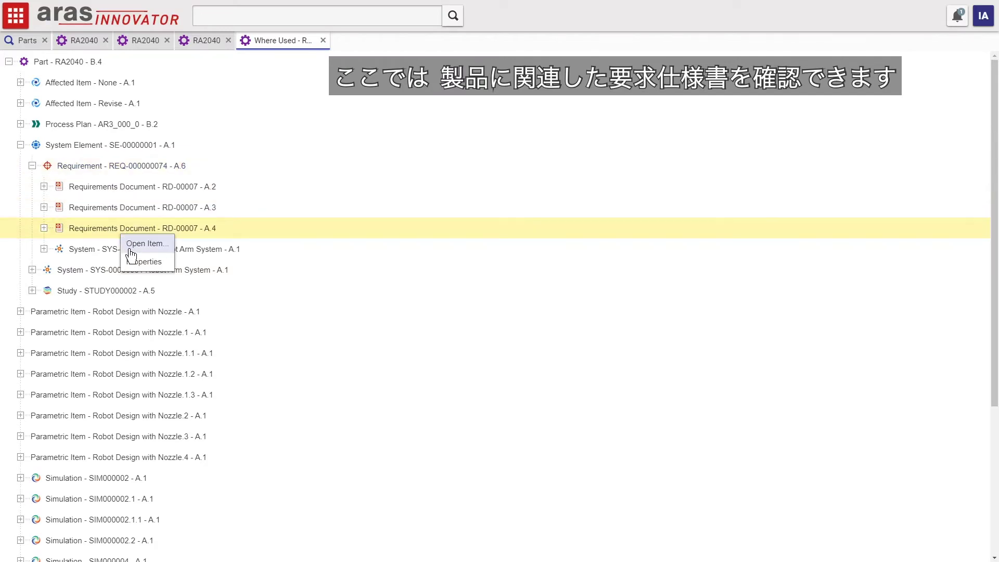
pyautogui.click(130, 246)
# - Widen the Title column and read the document's discussion thread, expanding a truncated comment
pyautogui.moveTo(298, 398); pyautogui.dragTo(390, 399)
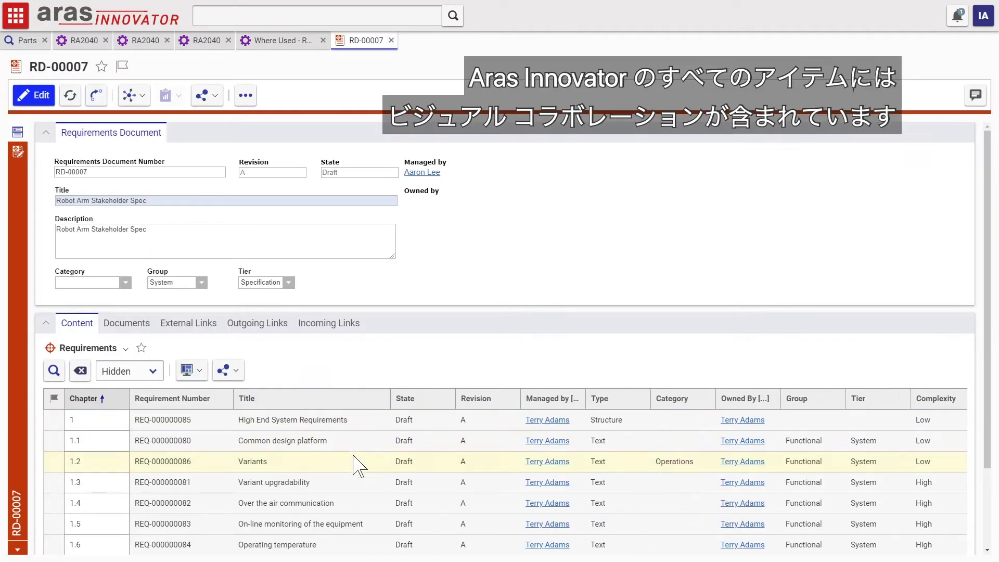
pyautogui.scroll(-1, 335, 549)
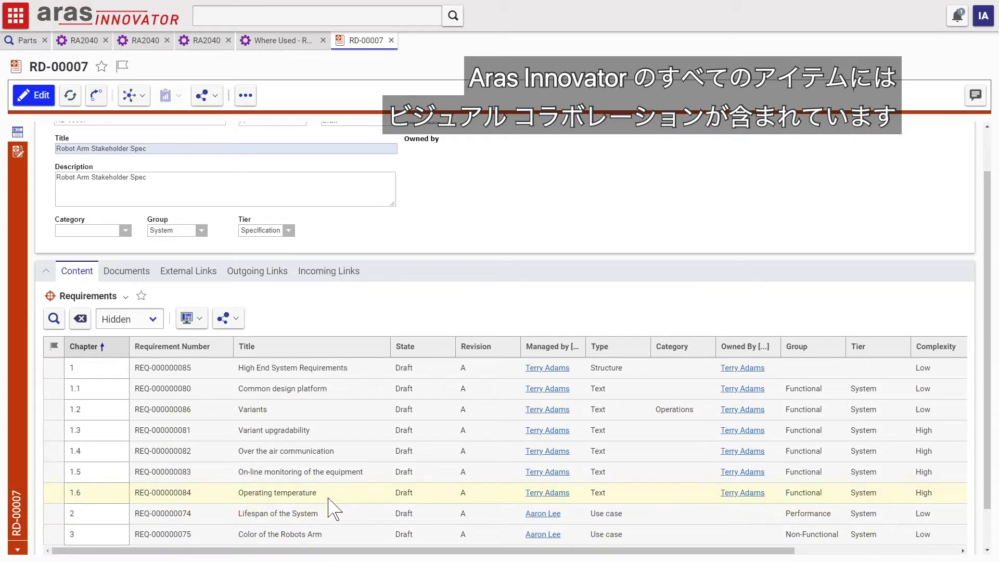
pyautogui.click(975, 96)
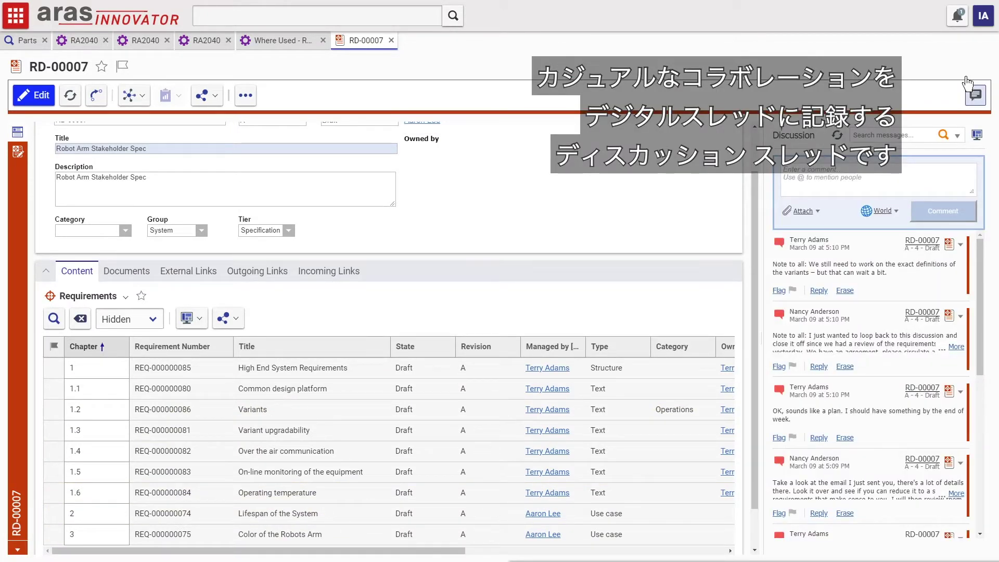
pyautogui.click(935, 346)
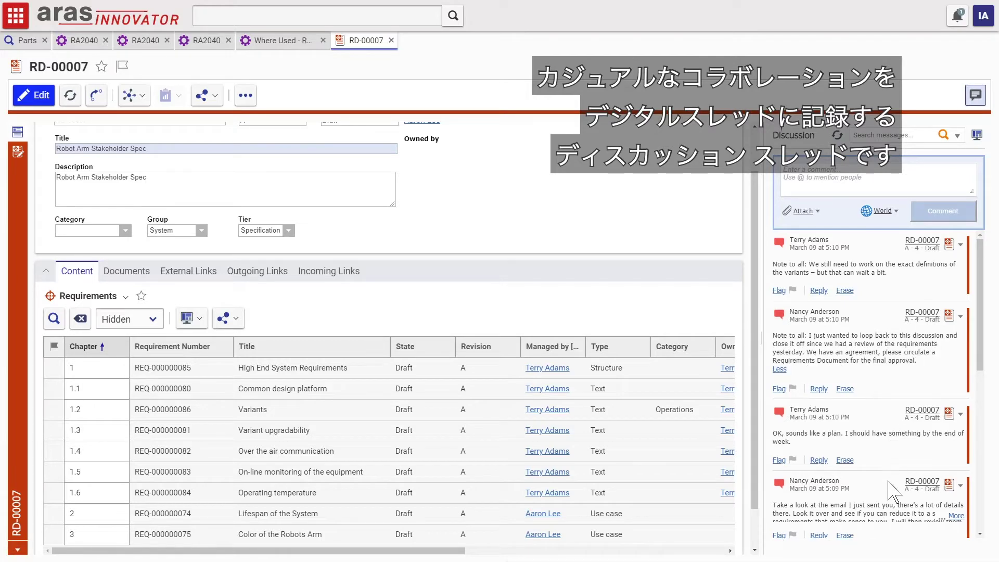
pyautogui.scroll(-2, 894, 491)
pyautogui.scroll(2, 899, 424)
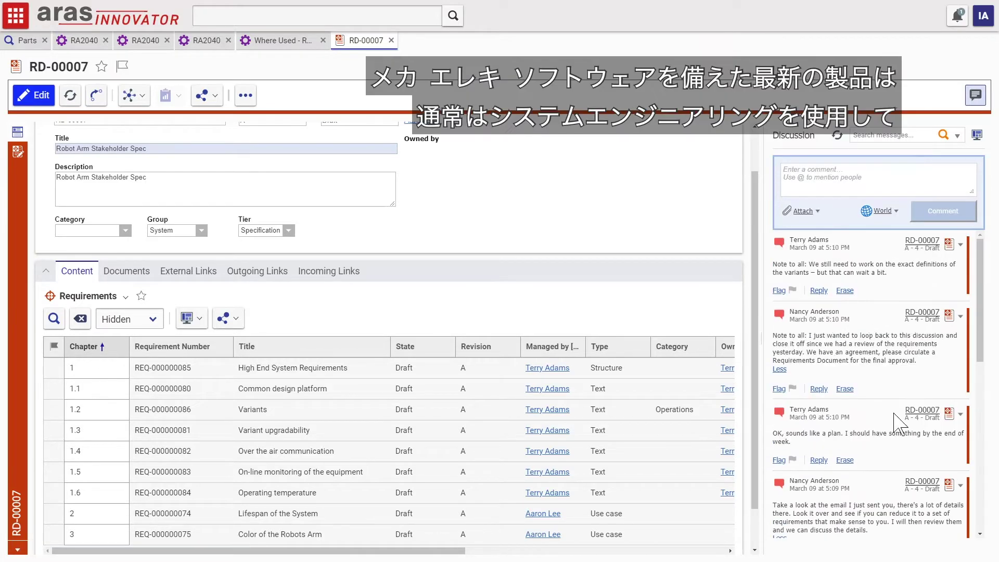
# - Close the document and open SYS-00000001 Robot Arm System, widening its Name column
pyautogui.click(391, 40)
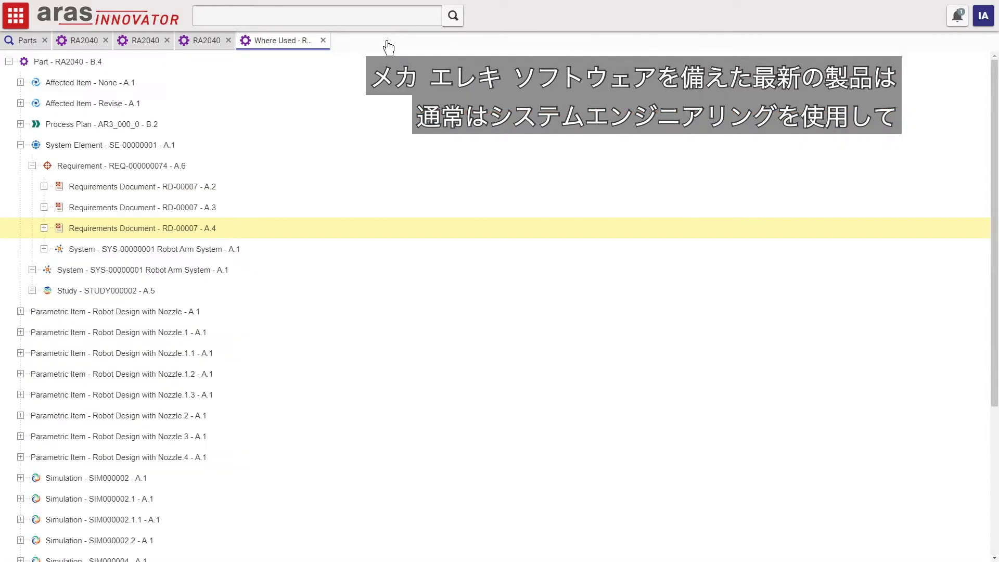
pyautogui.rightClick(183, 248)
pyautogui.click(202, 263)
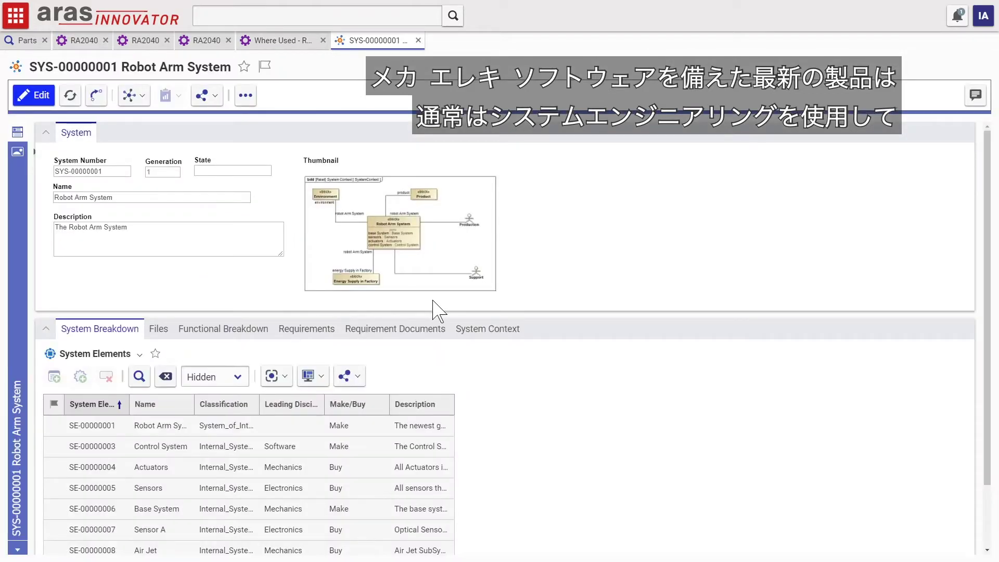
pyautogui.moveTo(194, 404); pyautogui.dragTo(287, 405)
pyautogui.scroll(-2, 270, 452)
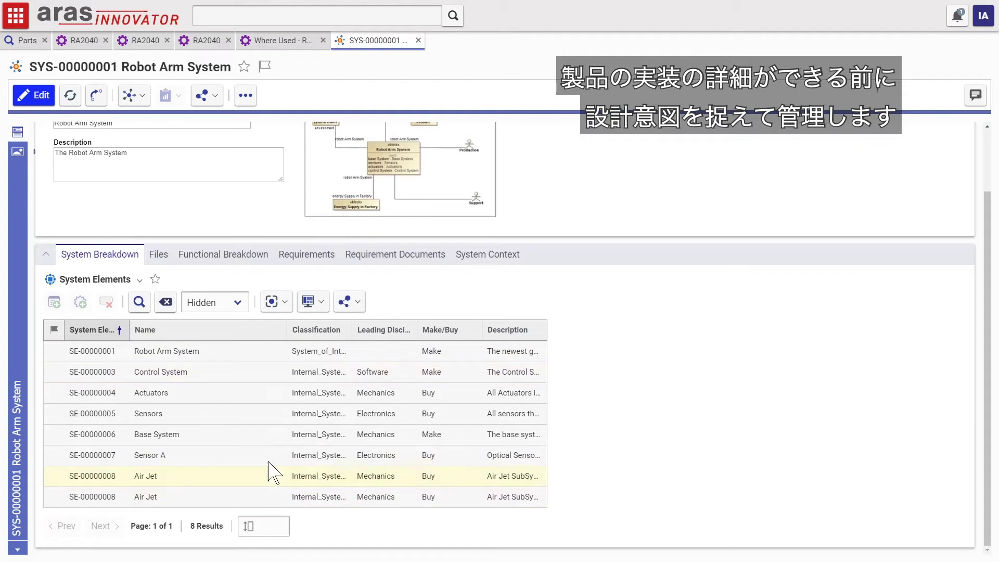
# - View the system's files, functional breakdown and linked requirements, widening the Name and Title columns
pyautogui.click(158, 254)
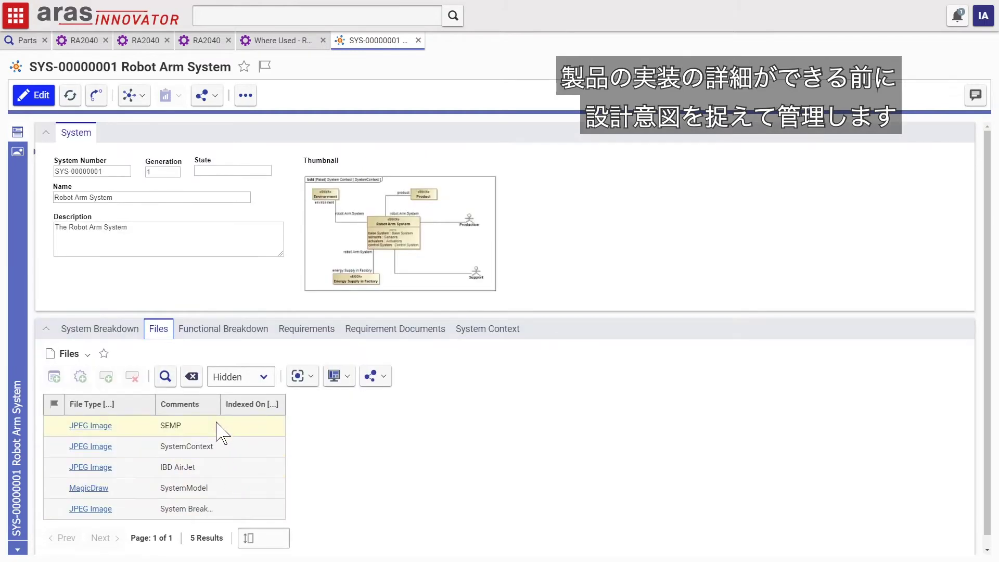
pyautogui.click(232, 335)
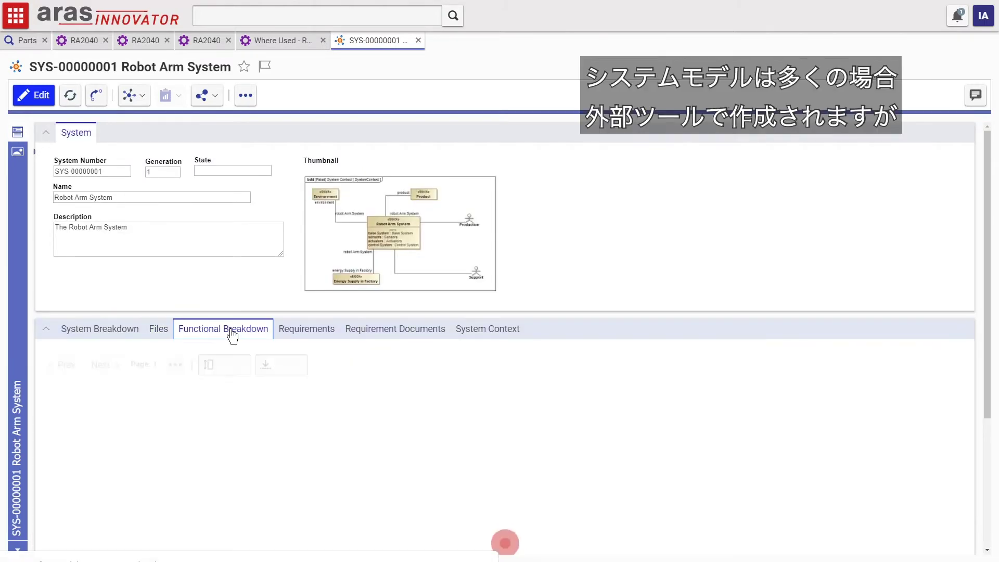
pyautogui.moveTo(129, 405); pyautogui.dragTo(217, 405)
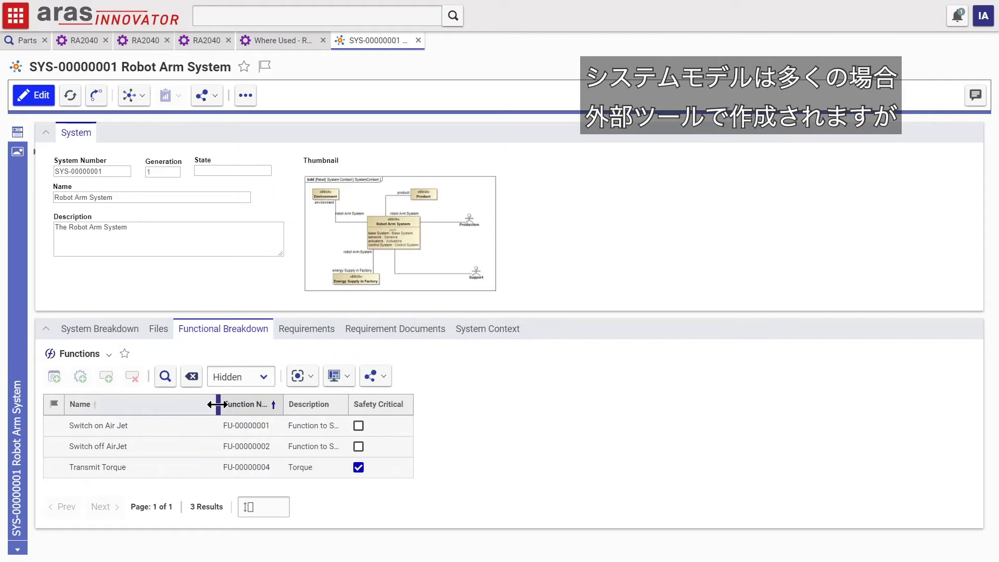
pyautogui.click(323, 336)
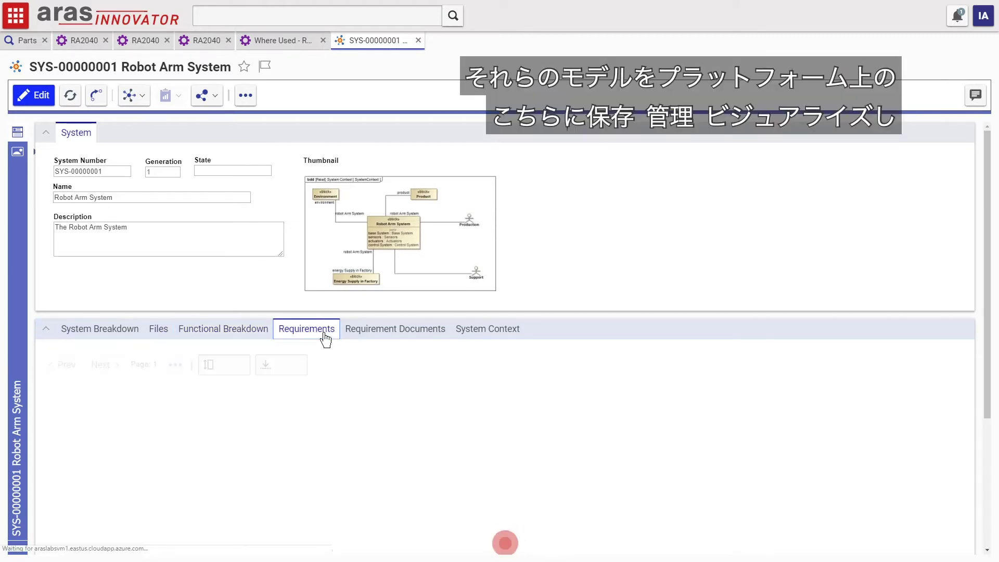
pyautogui.moveTo(233, 404); pyautogui.dragTo(354, 404)
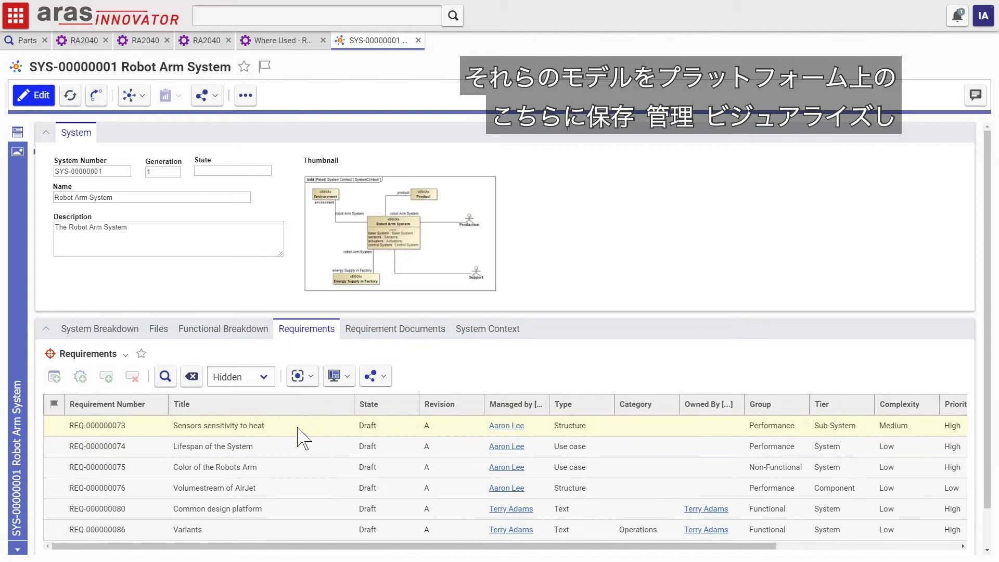
# - View the Requirement Documents, System Context and System Breakdown tabs with widened Title and Name columns
pyautogui.click(388, 336)
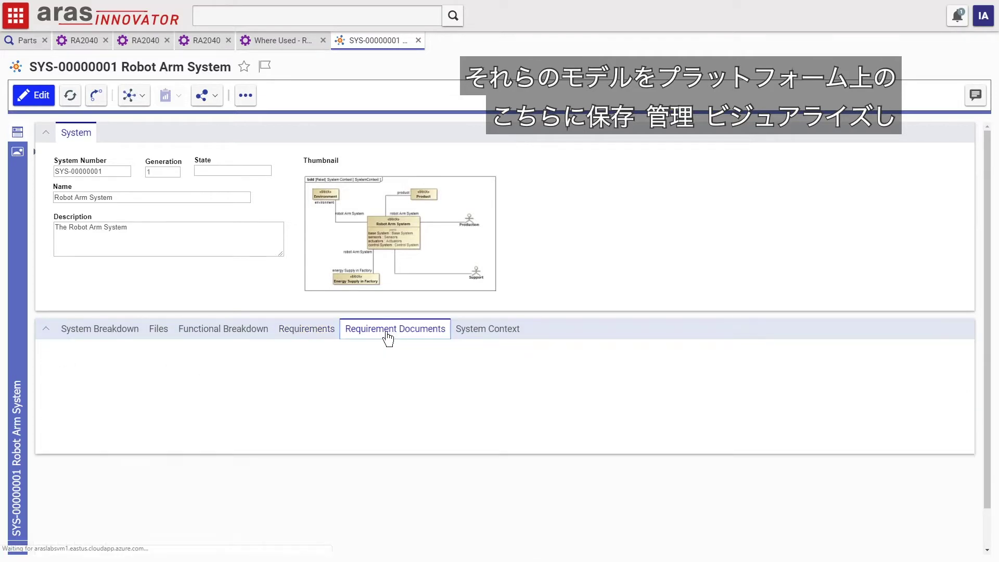
pyautogui.moveTo(214, 405); pyautogui.dragTo(361, 404)
pyautogui.click(496, 338)
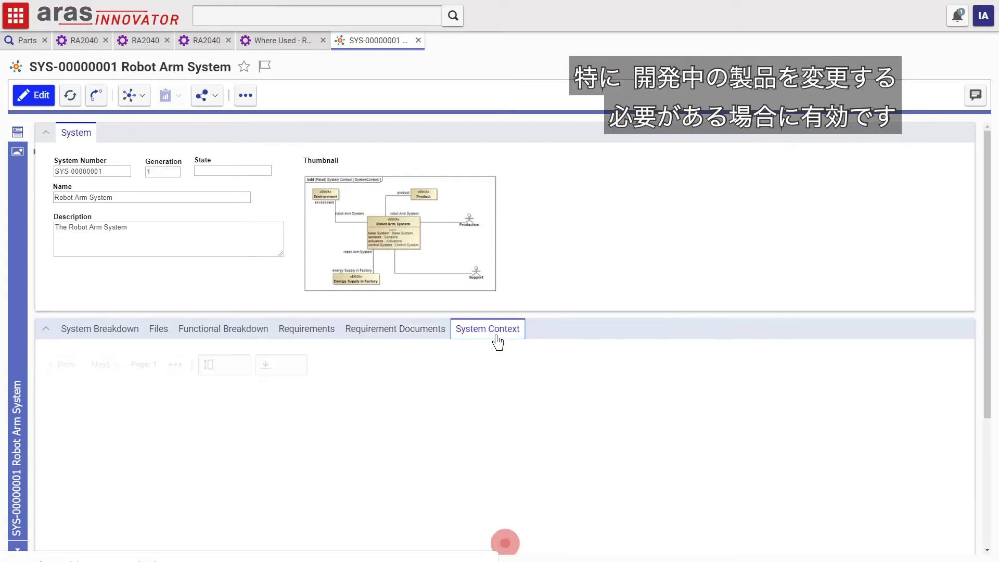
pyautogui.moveTo(195, 404); pyautogui.dragTo(305, 404)
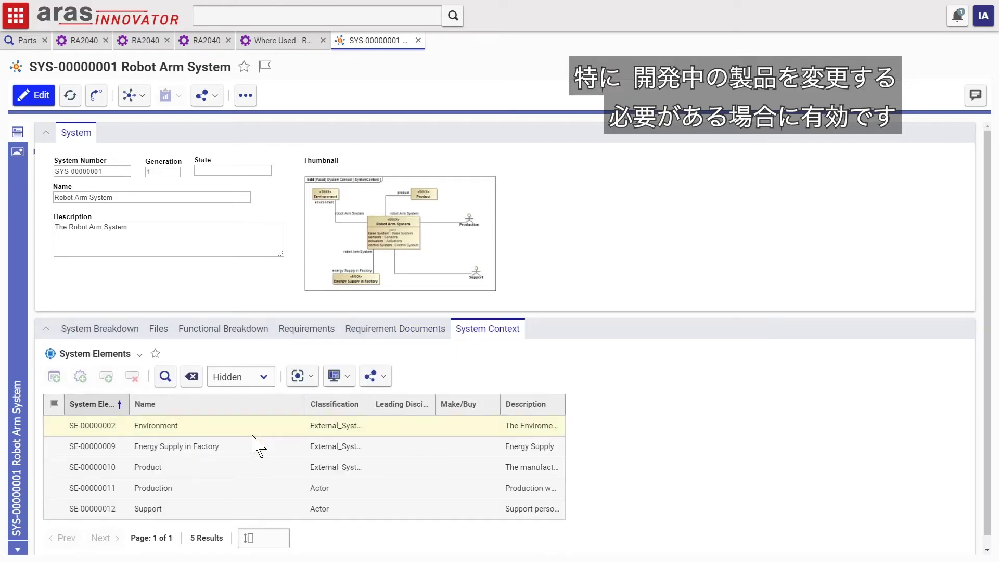
pyautogui.click(116, 330)
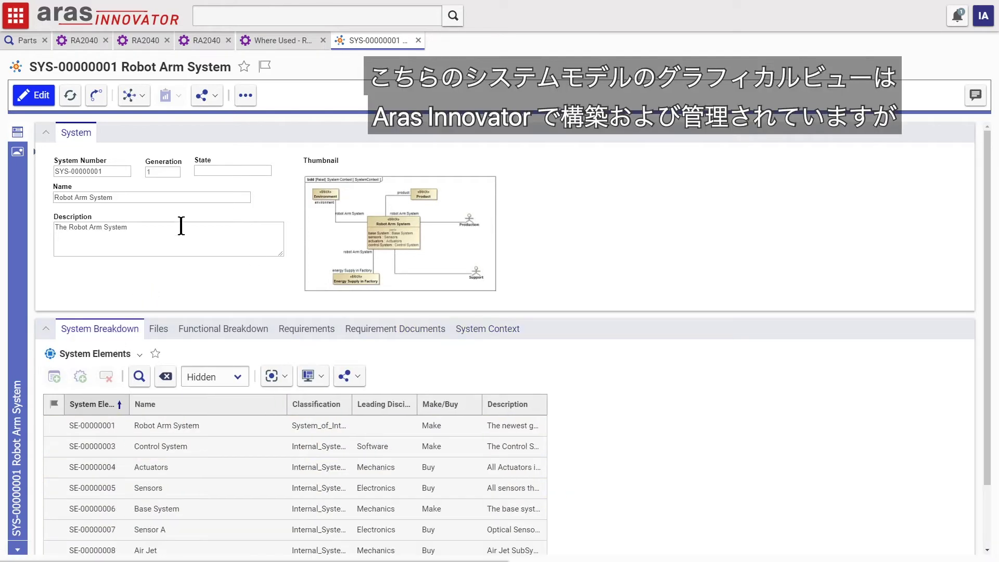
# - Open the System Overview for SYS-00000001 and expand the system, Sensors, Control System and Air Jet nodes
pyautogui.click(246, 98)
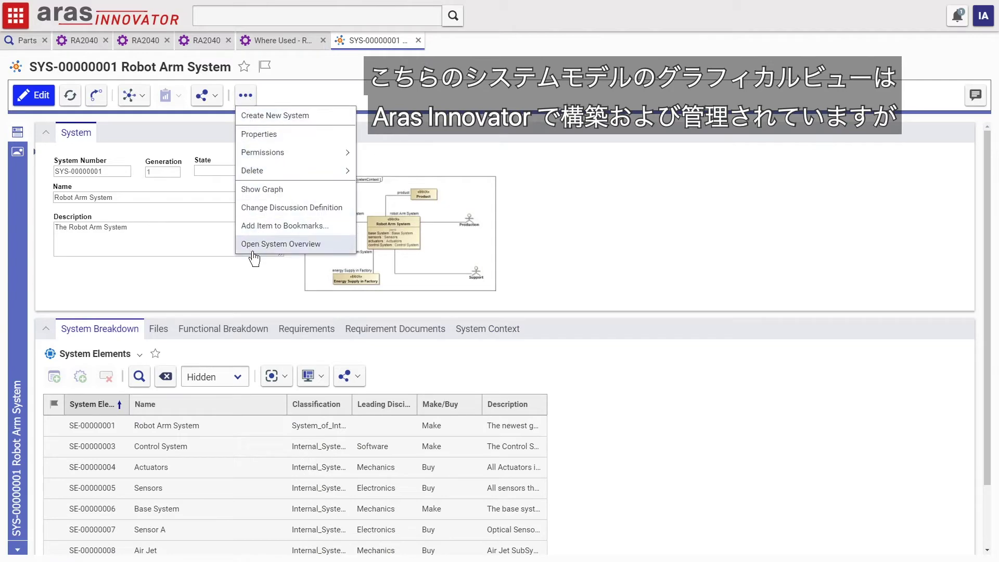
pyautogui.click(276, 241)
pyautogui.click(493, 339)
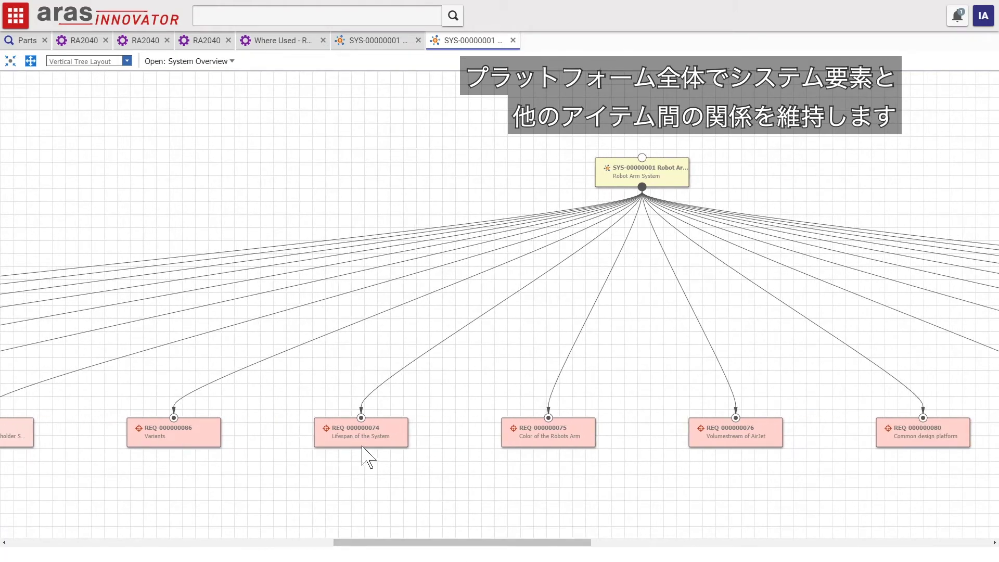
pyautogui.moveTo(390, 544); pyautogui.dragTo(627, 542)
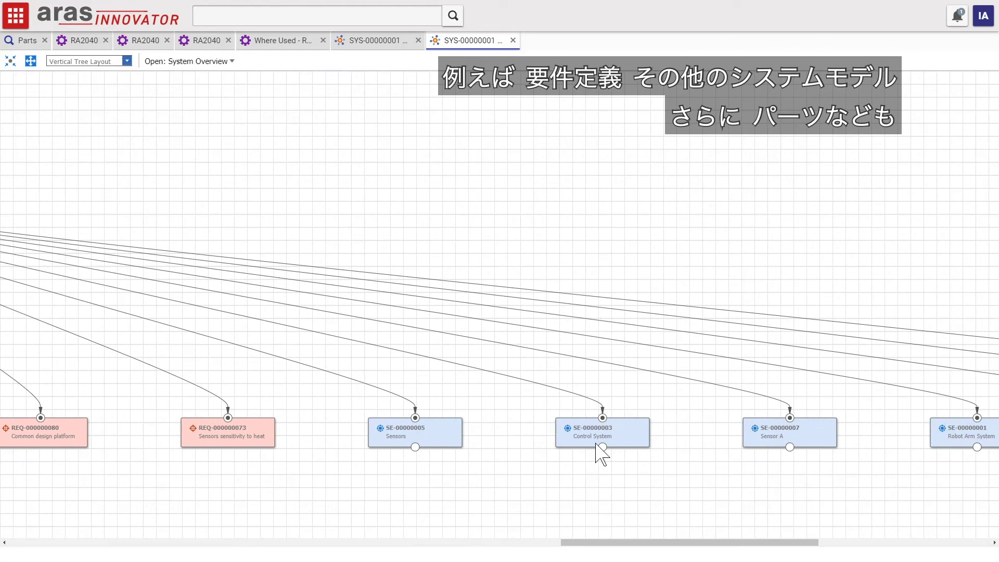
pyautogui.click(415, 448)
pyautogui.click(603, 449)
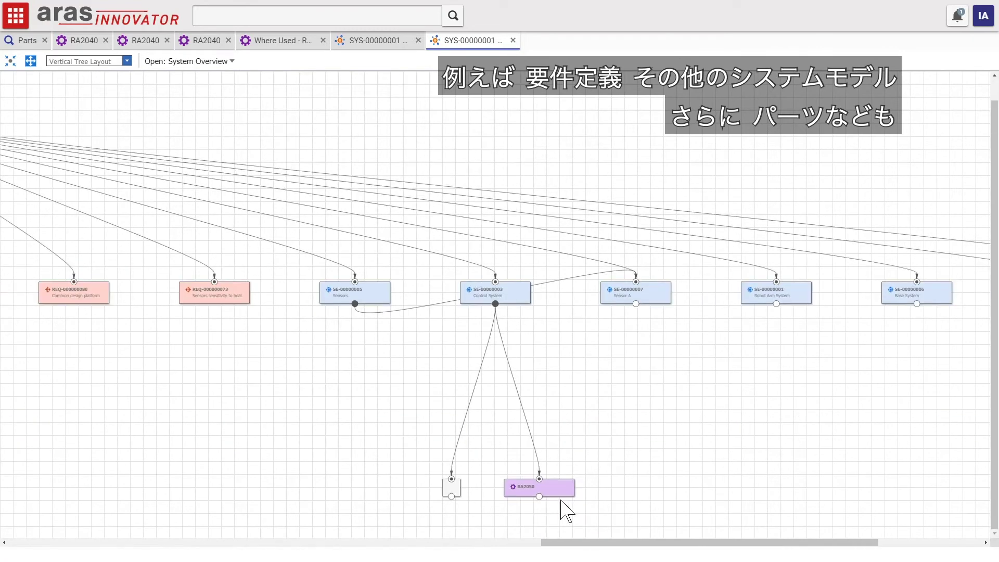
pyautogui.moveTo(623, 543); pyautogui.dragTo(749, 542)
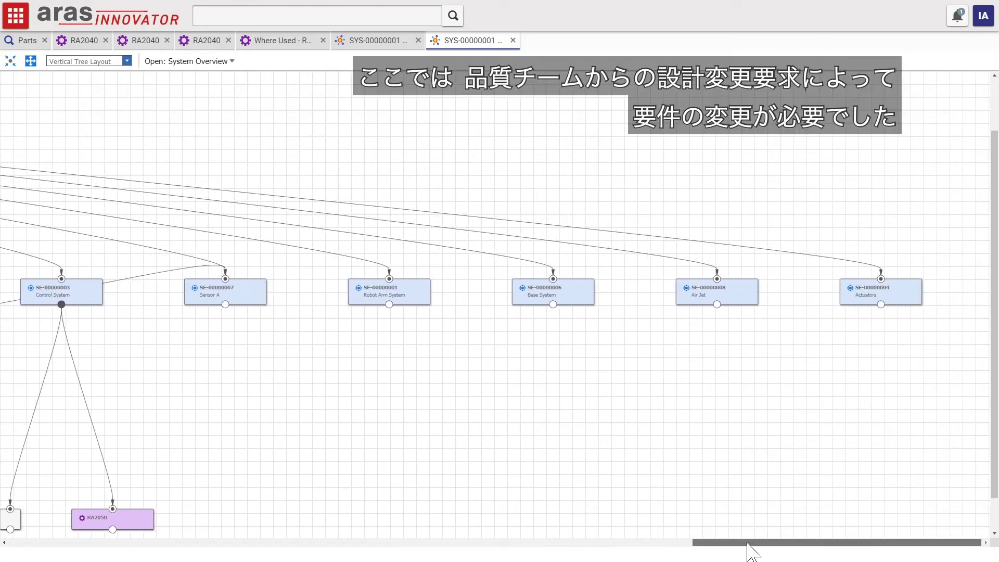
pyautogui.click(717, 300)
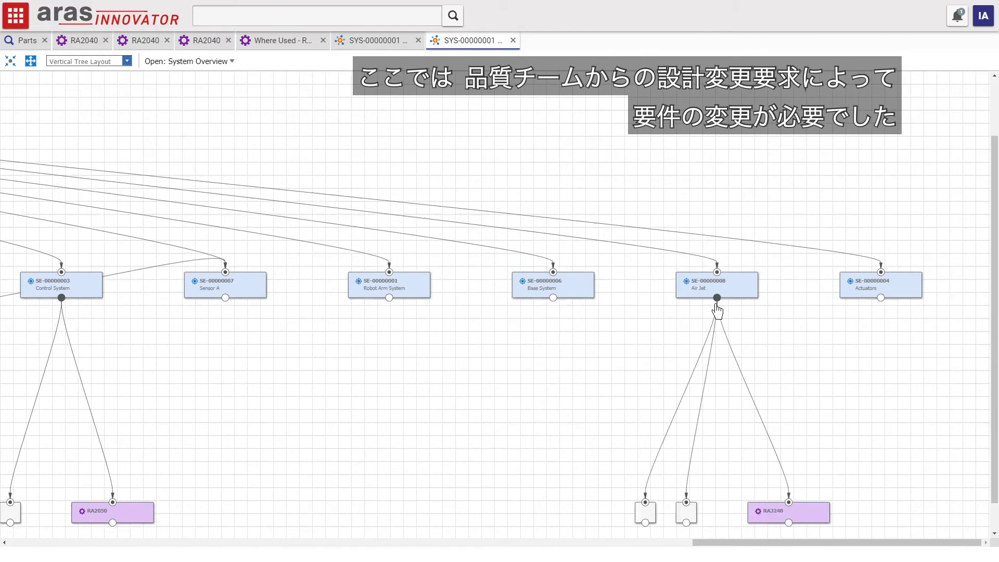
# - Close the overview, list the system's requirements and open REQ-000000073 to view its Parameters
pyautogui.click(513, 40)
pyautogui.click(320, 331)
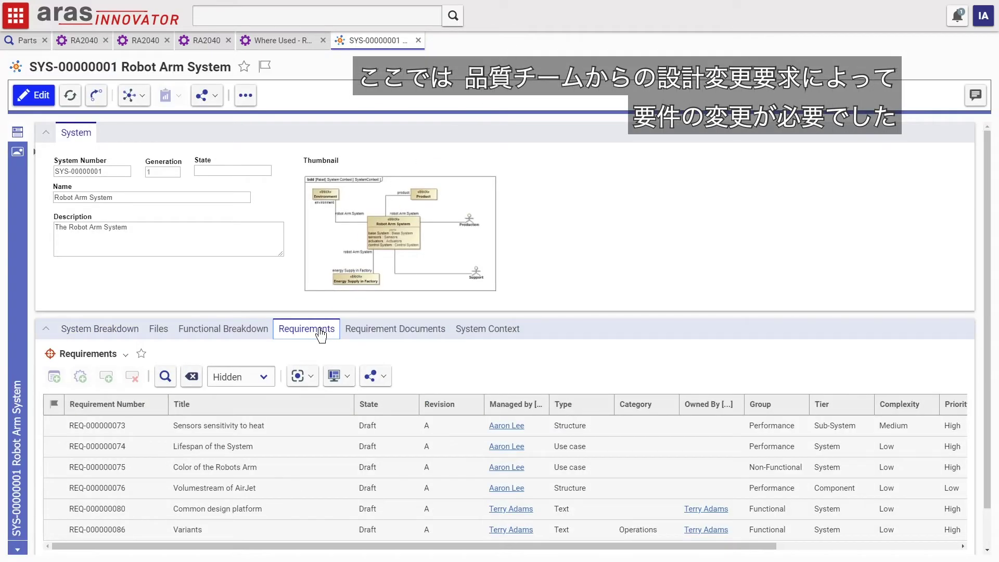
pyautogui.scroll(-1, 214, 406)
pyautogui.rightClick(213, 407)
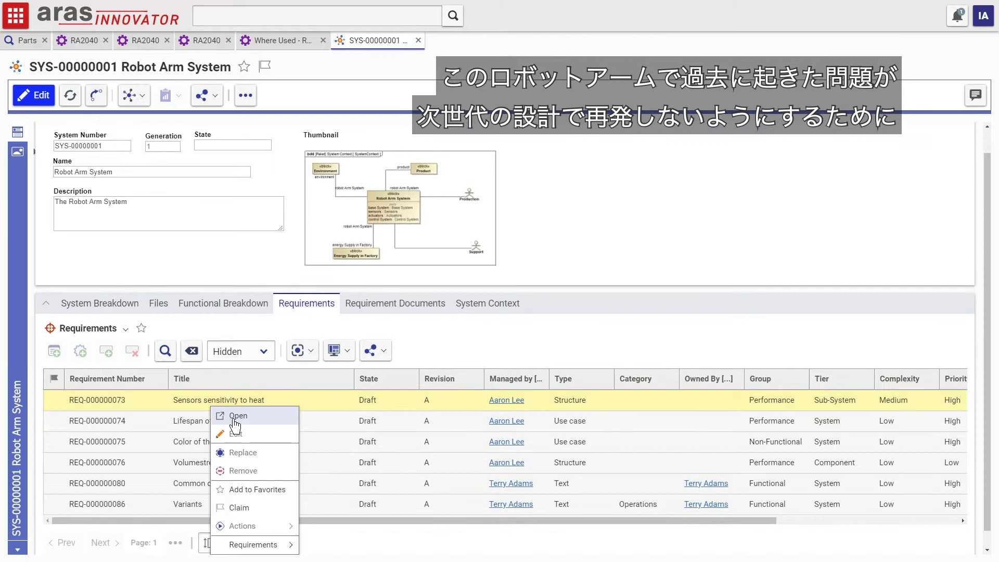
pyautogui.click(241, 418)
pyautogui.click(432, 317)
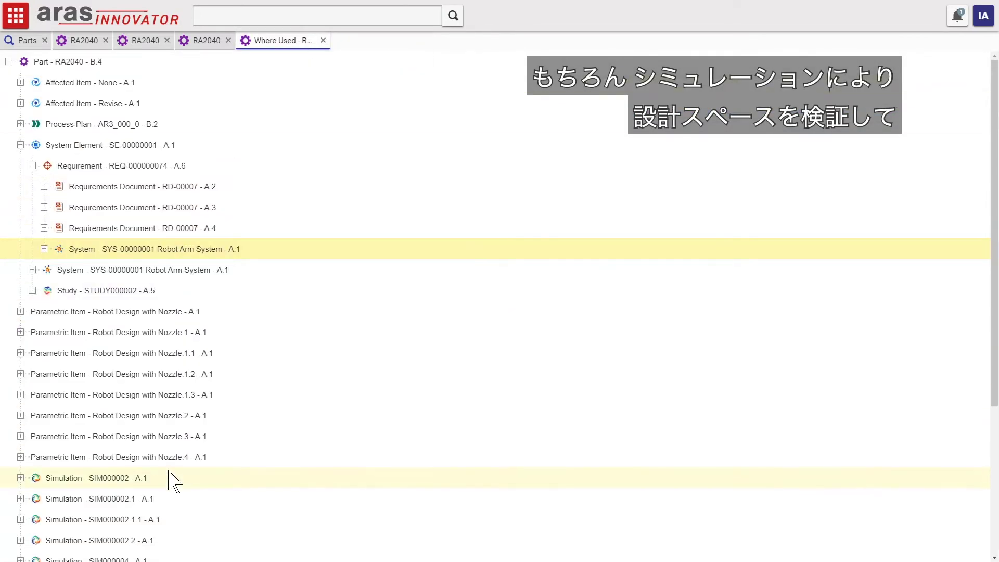
# - Open simulation SIM000004.1.3 and review its Nozzle Angle design variable and Application Temperature environment variable
pyautogui.scroll(-4, 115, 281)
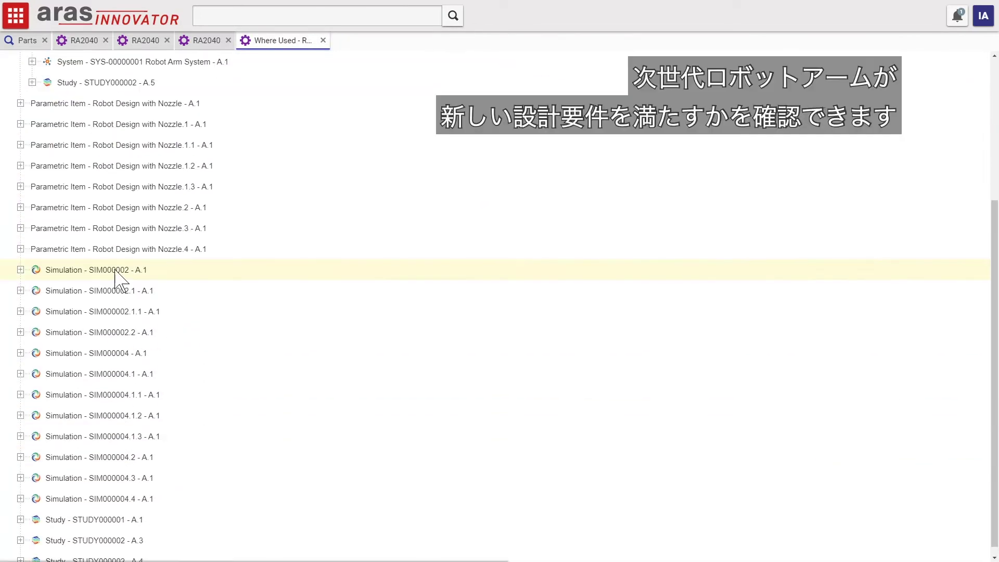
pyautogui.rightClick(102, 439)
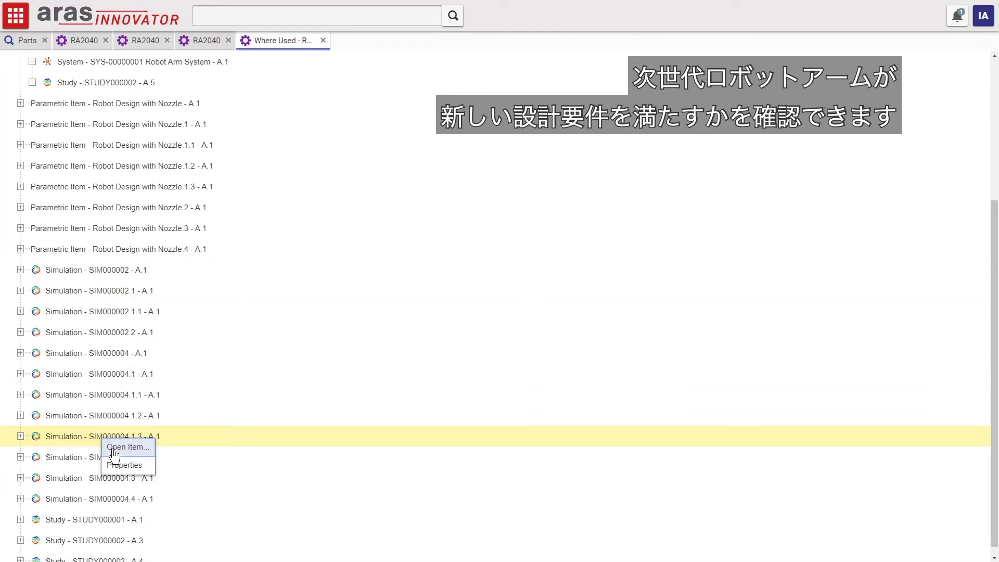
pyautogui.click(113, 449)
pyautogui.click(212, 345)
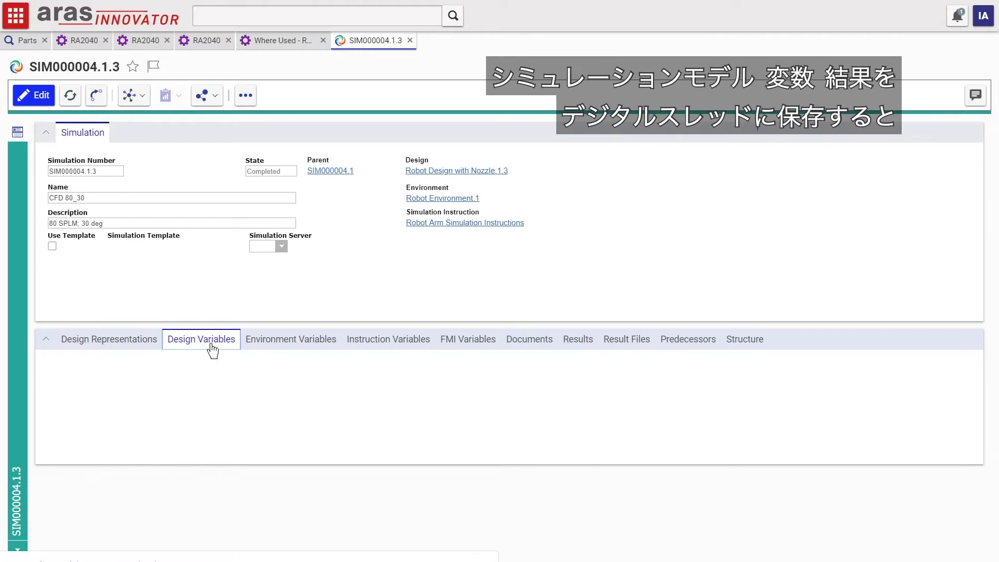
pyautogui.click(254, 458)
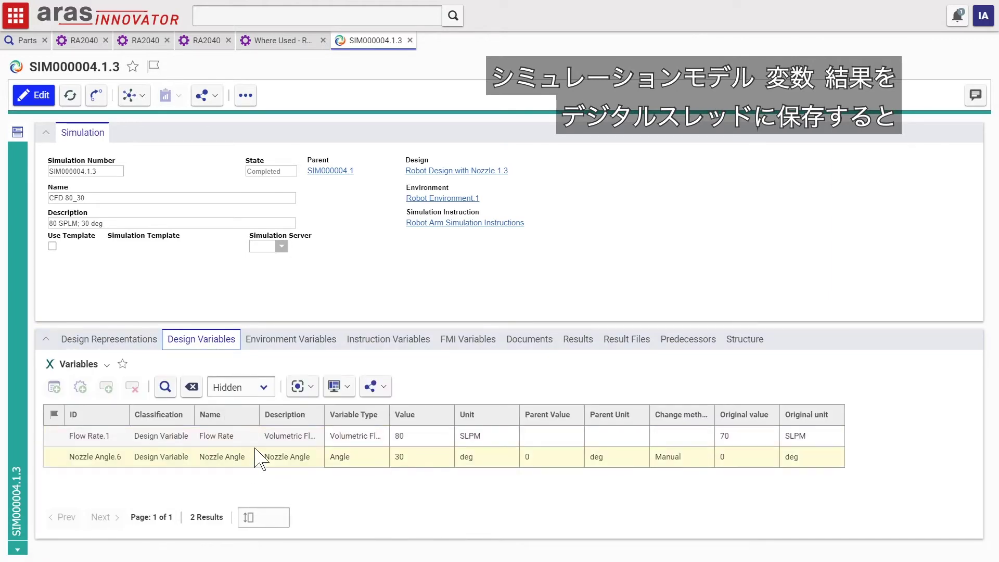
pyautogui.click(308, 350)
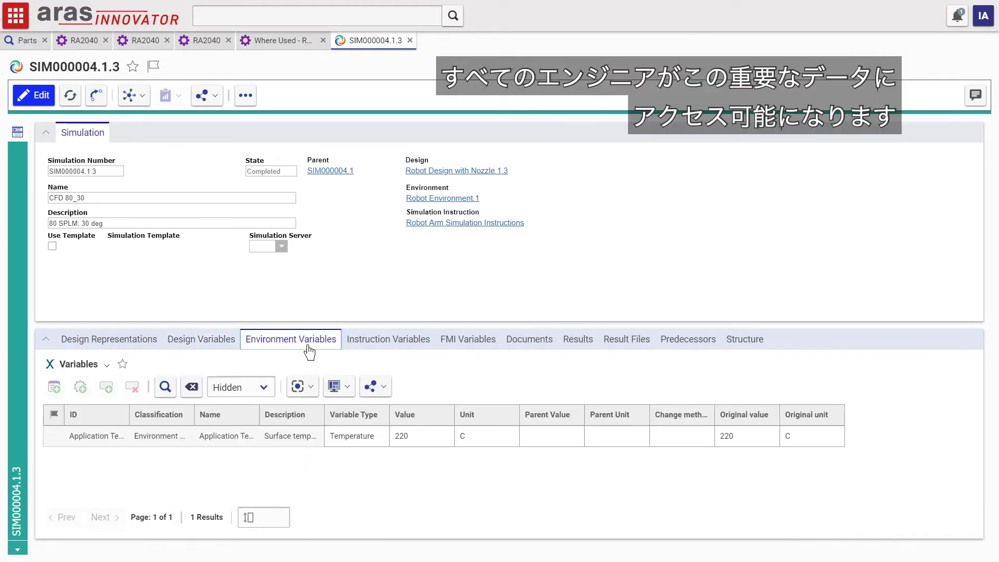
pyautogui.click(376, 443)
# - Check the results for REQ-000000073, open the thermal fluid flow HTML file, and view Total Temperature in 3D
pyautogui.click(576, 344)
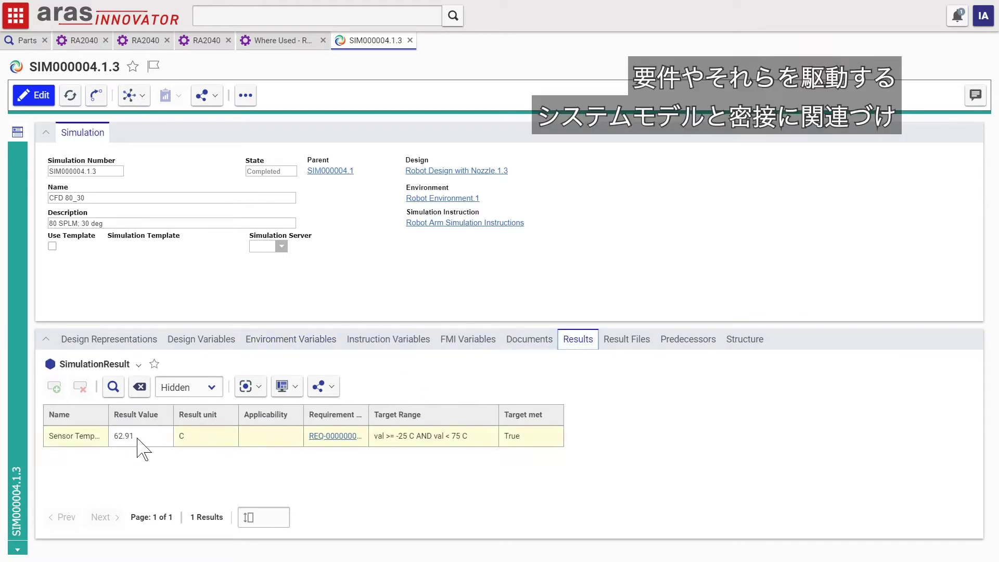
pyautogui.moveTo(368, 417); pyautogui.dragTo(435, 426)
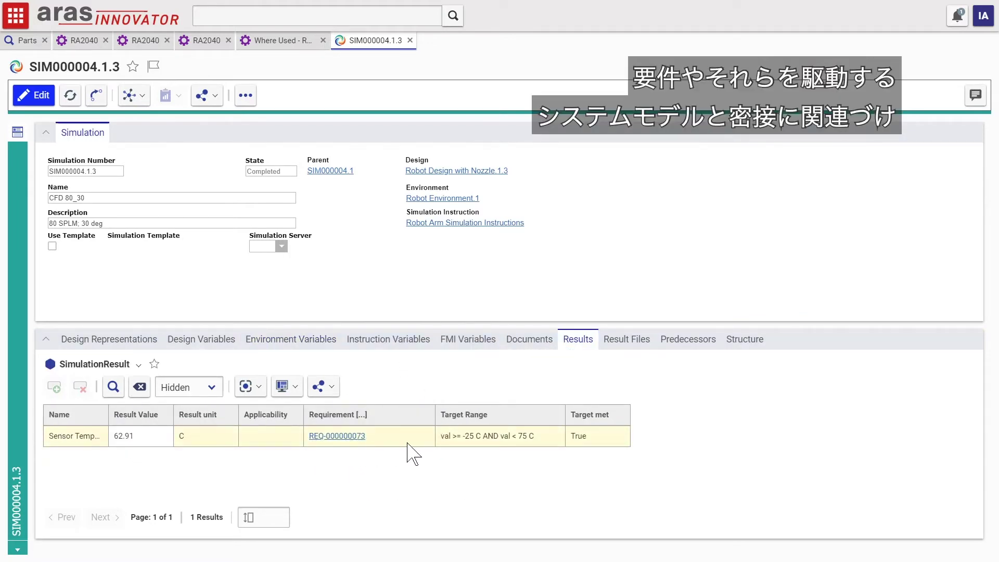
pyautogui.click(640, 344)
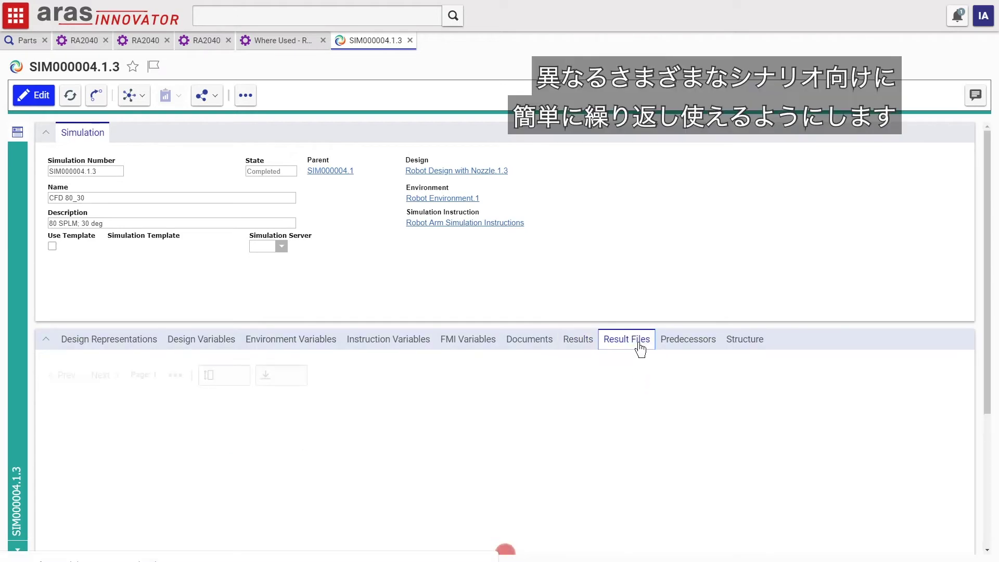
pyautogui.click(335, 435)
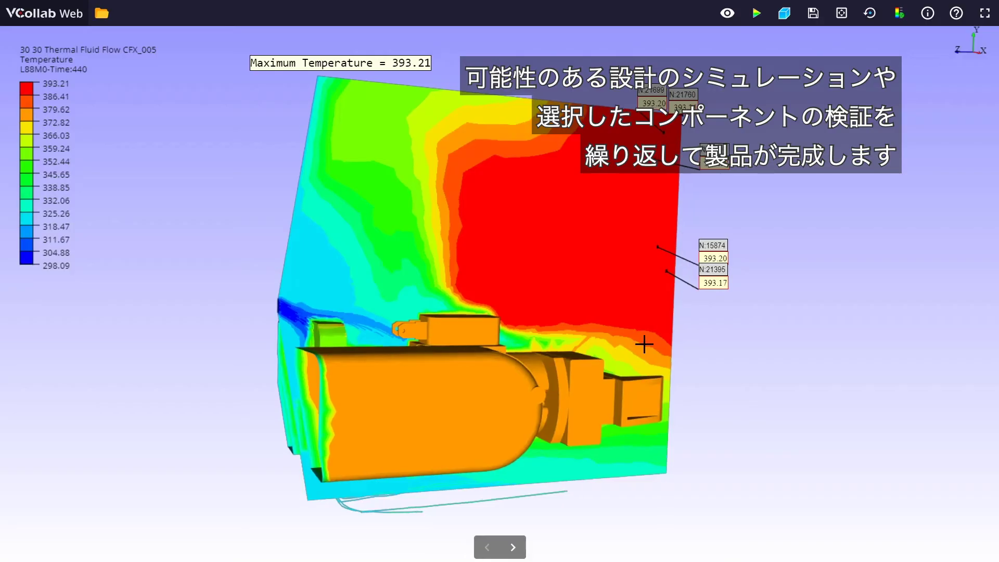
pyautogui.moveTo(642, 345); pyautogui.dragTo(307, 256)
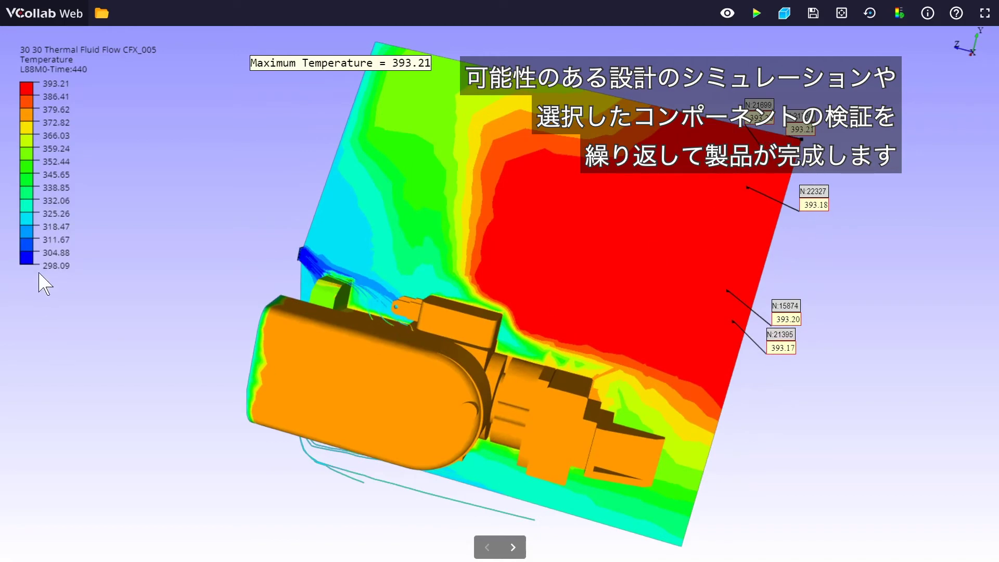
pyautogui.click(513, 547)
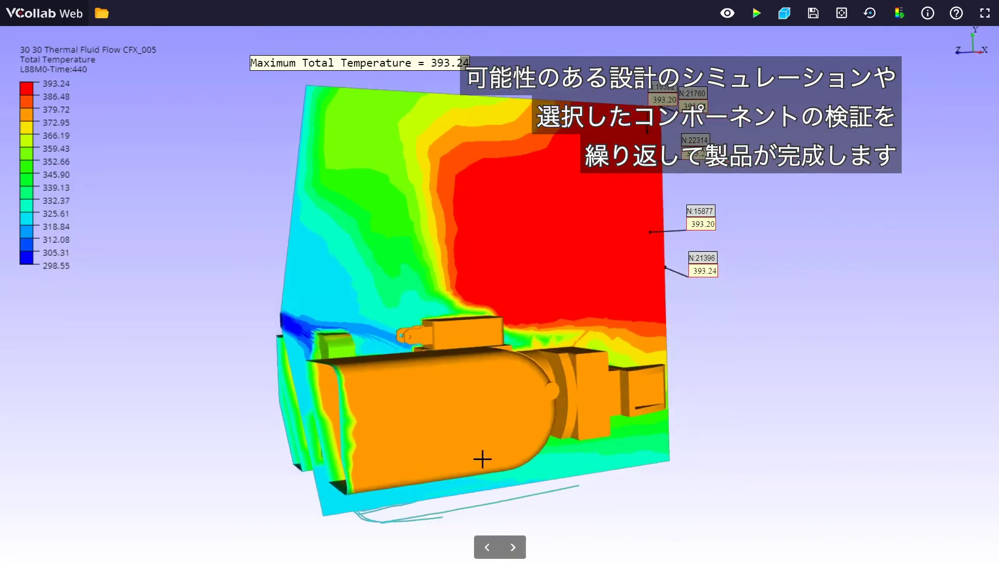
pyautogui.moveTo(482, 458); pyautogui.dragTo(274, 442)
# - Show the Velocity: Resultant plot, close the simulation, and reopen requirements document RD-00007 from Where Used
pyautogui.click(514, 547)
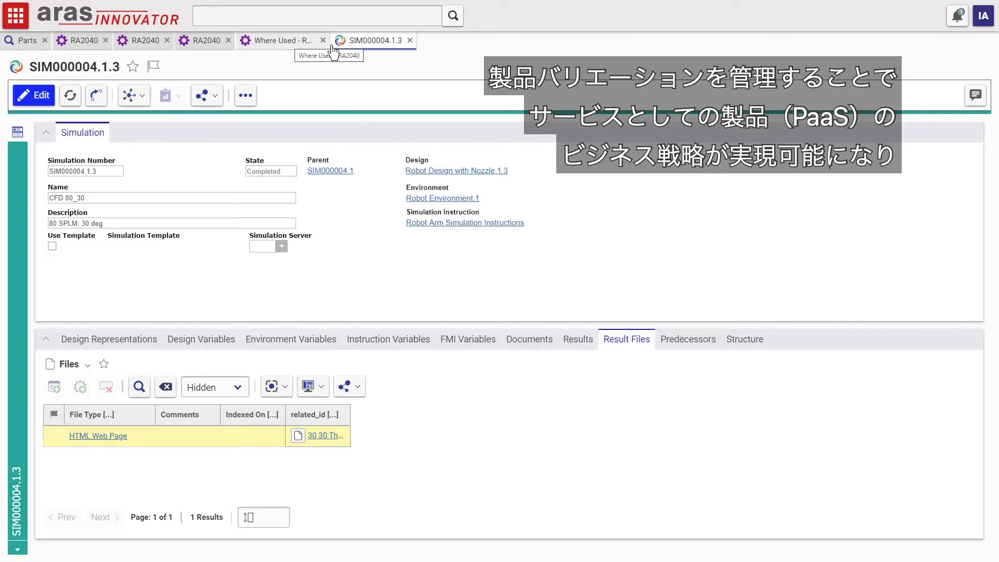
pyautogui.click(410, 40)
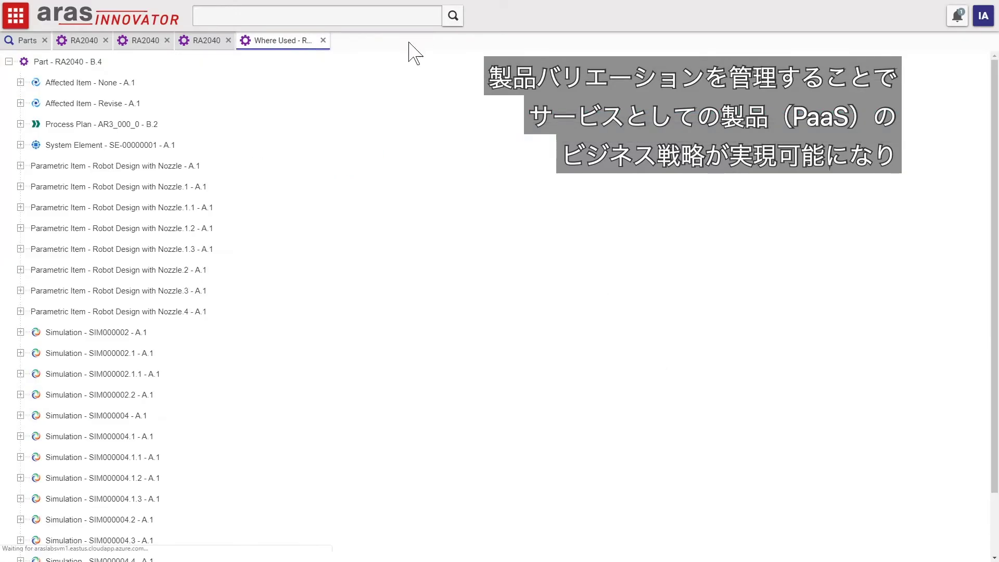
pyautogui.click(20, 144)
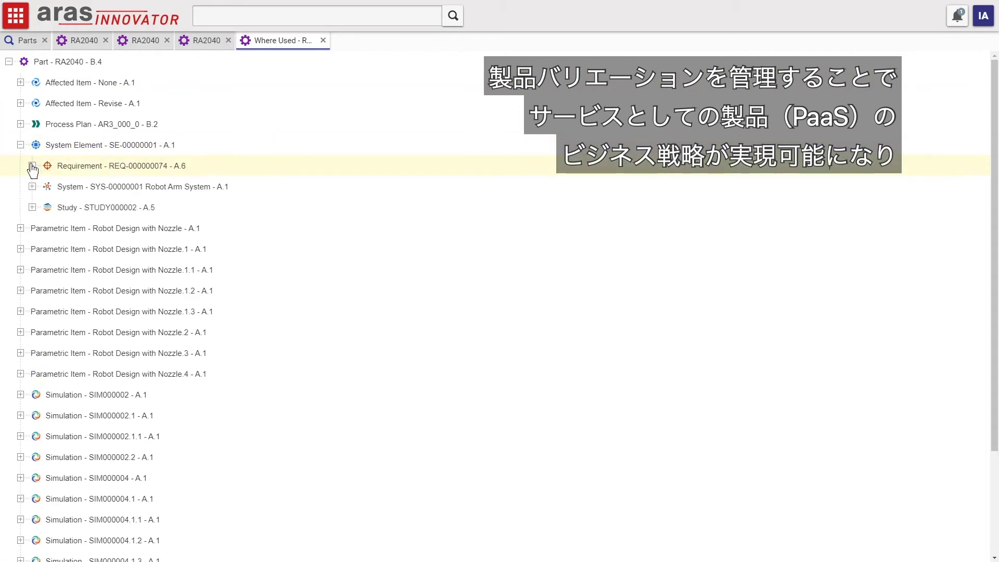
pyautogui.click(32, 165)
pyautogui.click(190, 235)
pyautogui.doubleClick(190, 229)
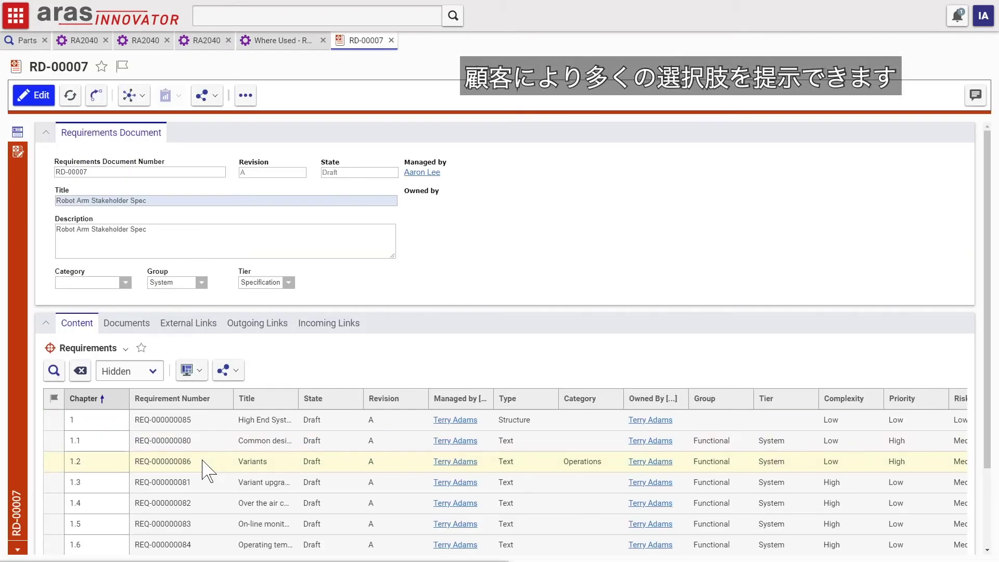
# - Open requirement REQ-000000086 and, from its Variability Items, the Robot Arm variability item
pyautogui.rightClick(284, 464)
pyautogui.click(310, 491)
pyautogui.click(477, 312)
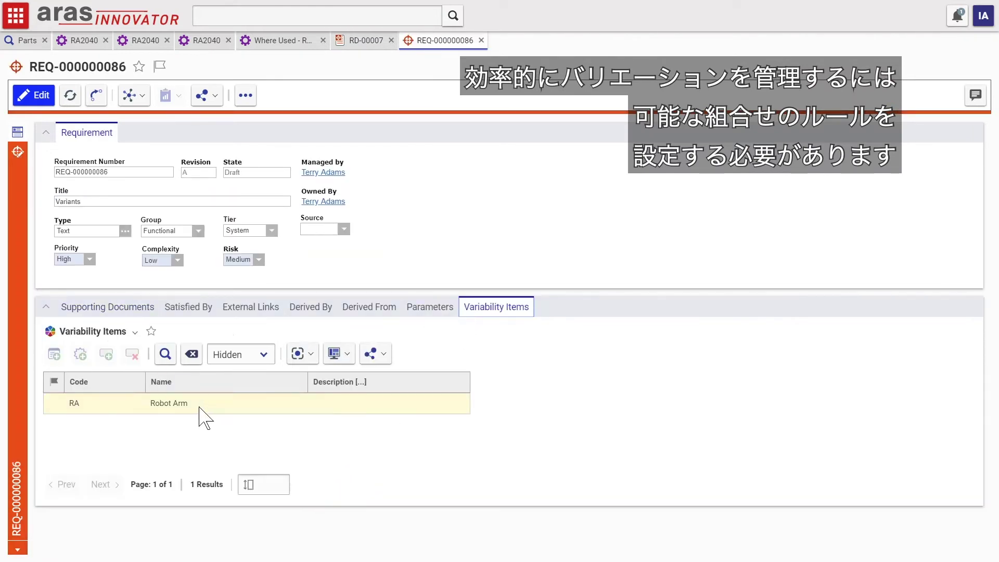
pyautogui.rightClick(205, 409)
pyautogui.click(224, 357)
# - Expand Temperature Range and Wireless Communication and build their combination matrix, showing Extended with None excluded
pyautogui.click(17, 159)
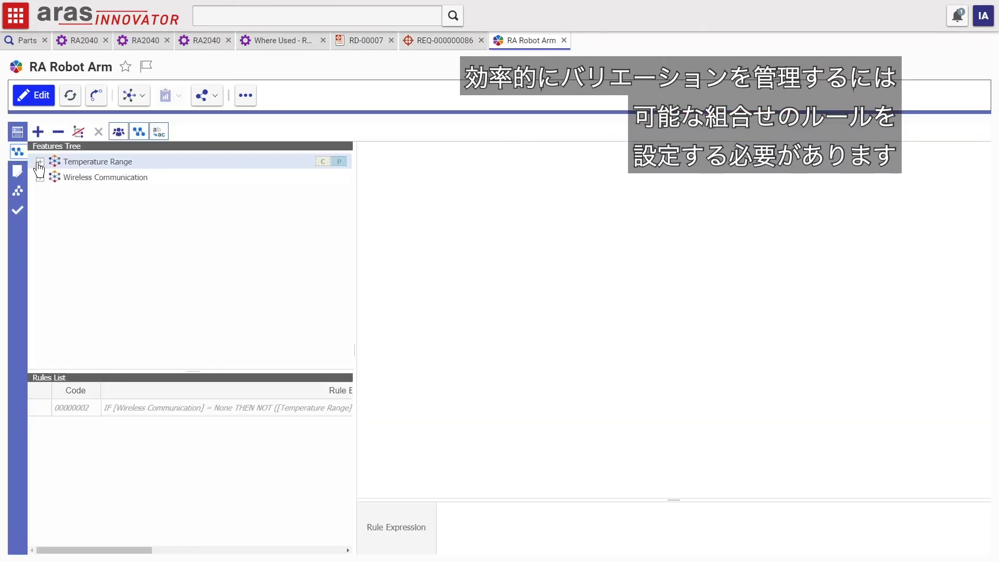
pyautogui.click(40, 162)
pyautogui.click(40, 209)
pyautogui.click(57, 256)
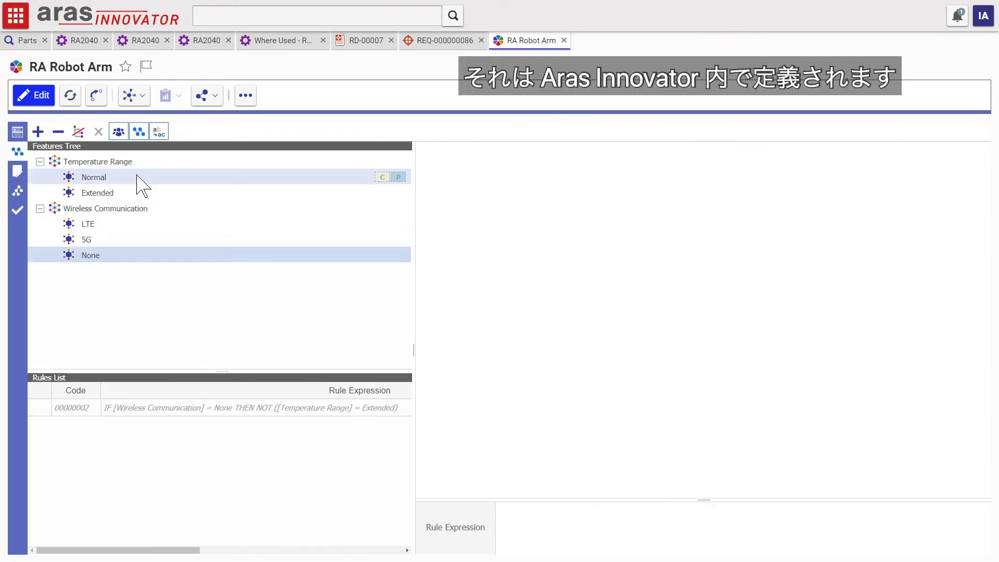
pyautogui.click(383, 161)
pyautogui.click(398, 209)
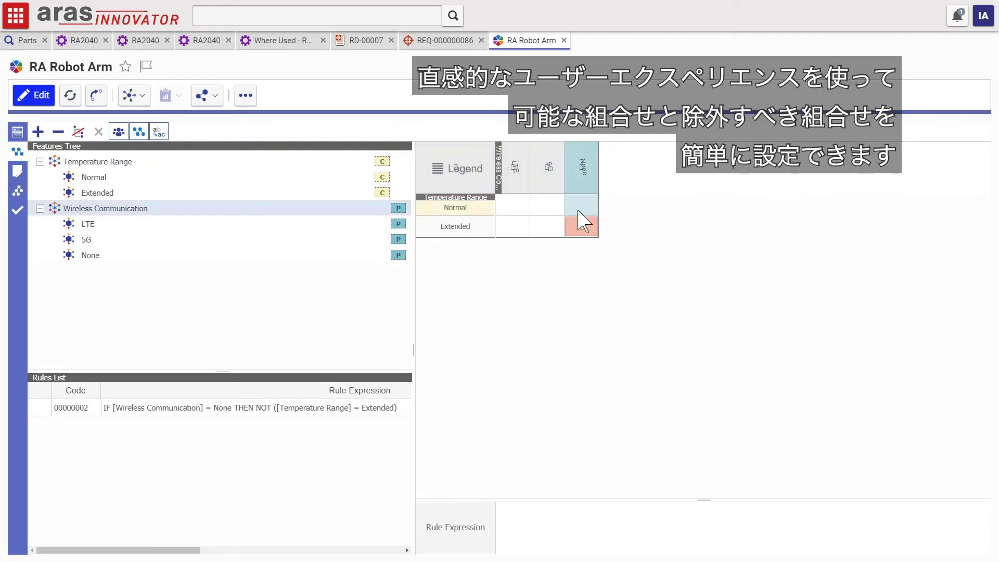
pyautogui.moveTo(593, 228)
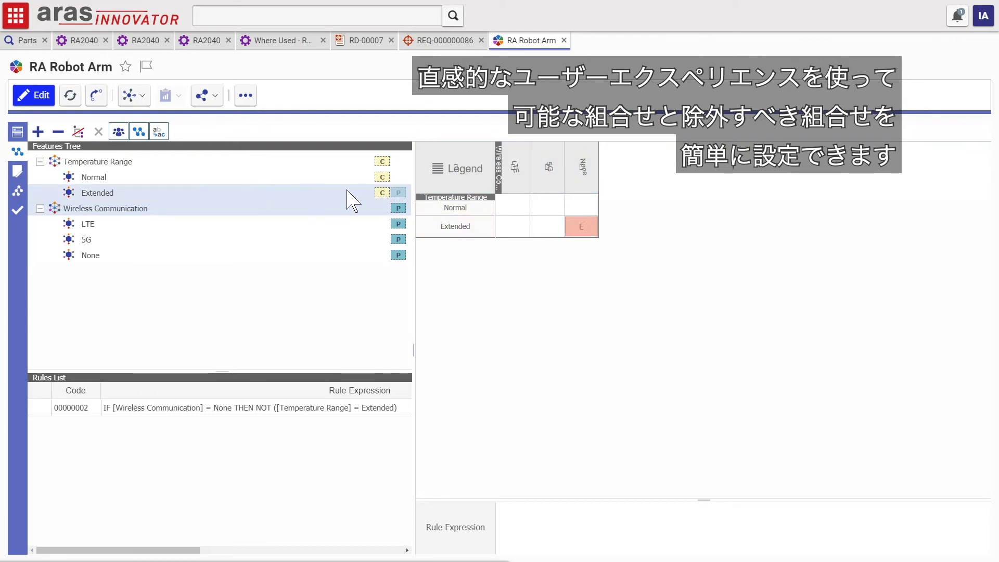
# - Find where the Robot Arm is used and open the RNU Robot Arm and Upgrade Kits item
pyautogui.click(21, 134)
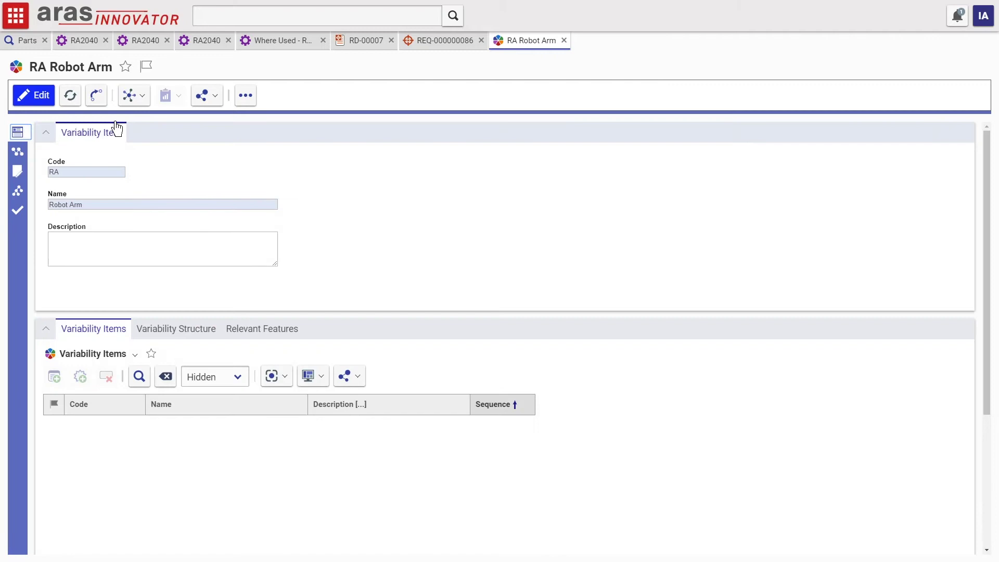
pyautogui.click(137, 95)
pyautogui.click(146, 152)
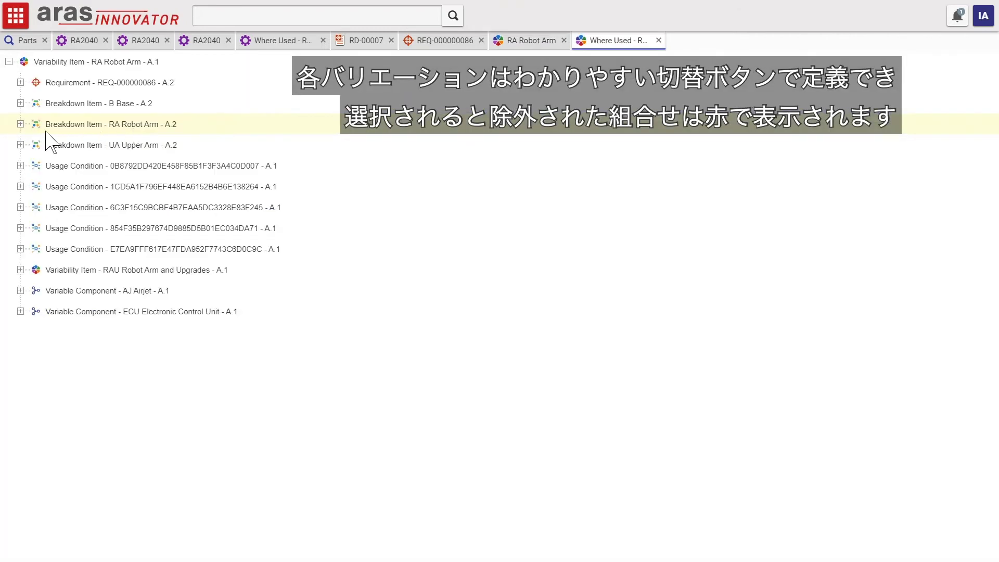
pyautogui.click(20, 123)
pyautogui.rightClick(156, 144)
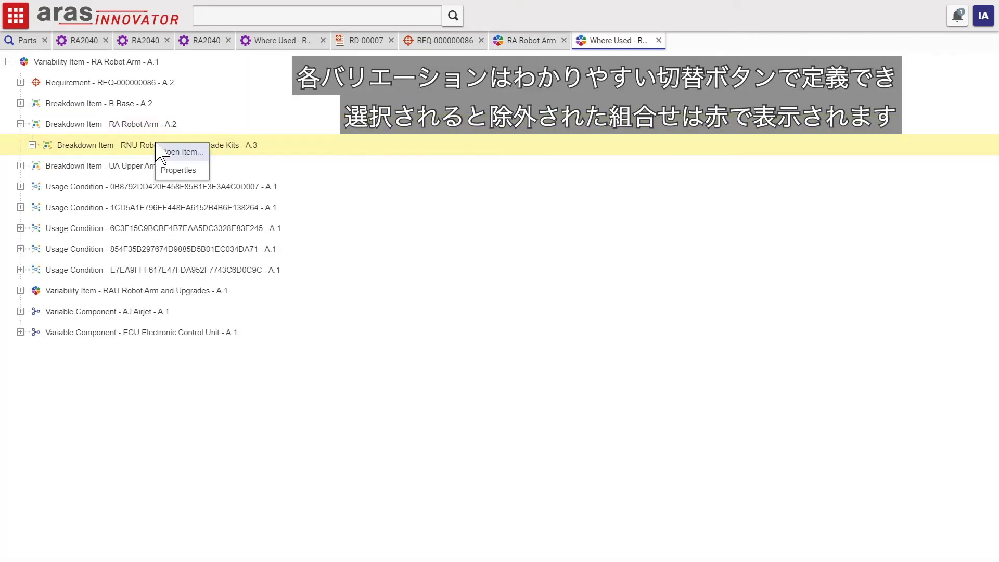
pyautogui.click(169, 152)
# - Select Extended temperature range and 5G wireless communication, then resolve the structure
pyautogui.click(17, 151)
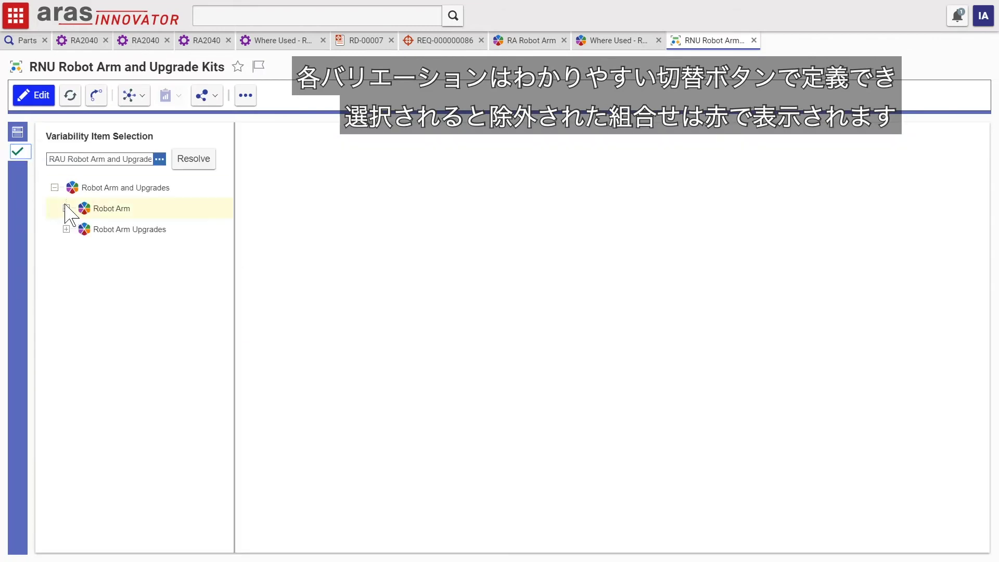
pyautogui.click(67, 208)
pyautogui.click(66, 375)
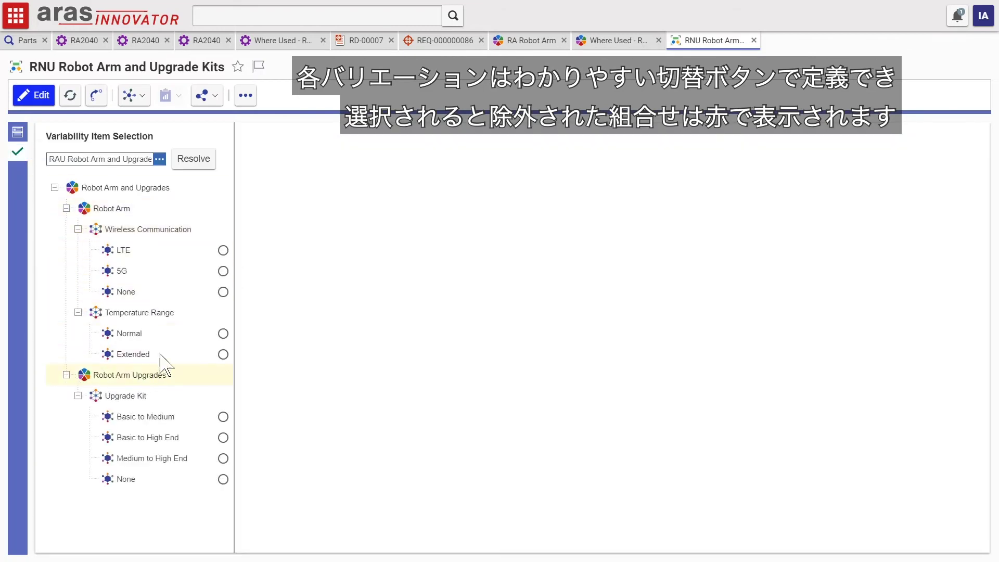
pyautogui.click(223, 333)
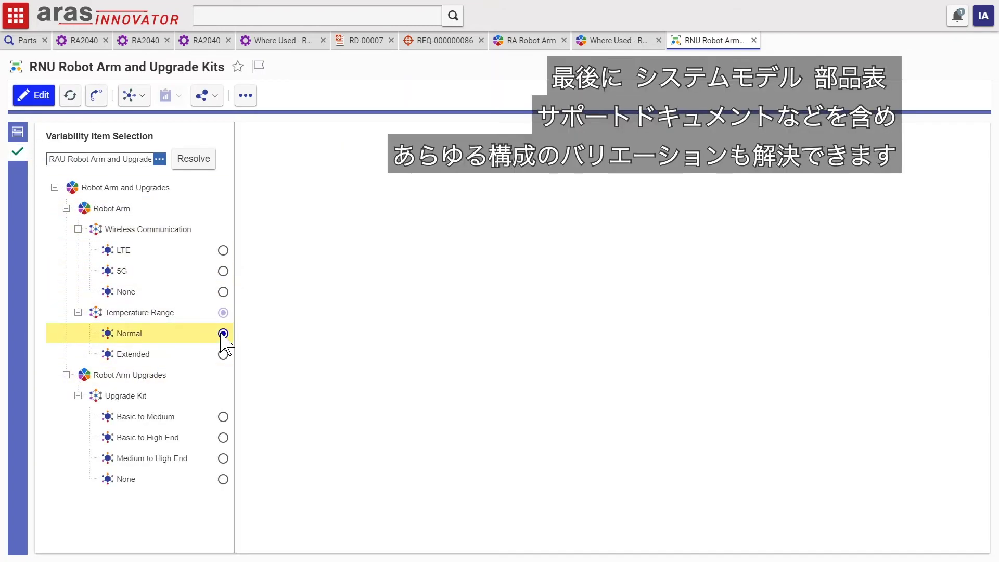
pyautogui.click(222, 355)
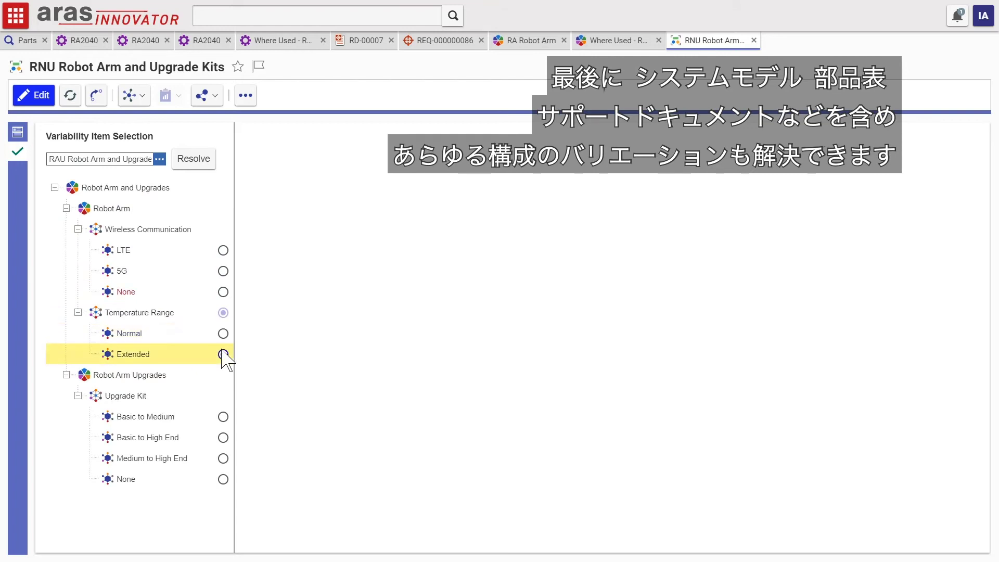
pyautogui.click(222, 272)
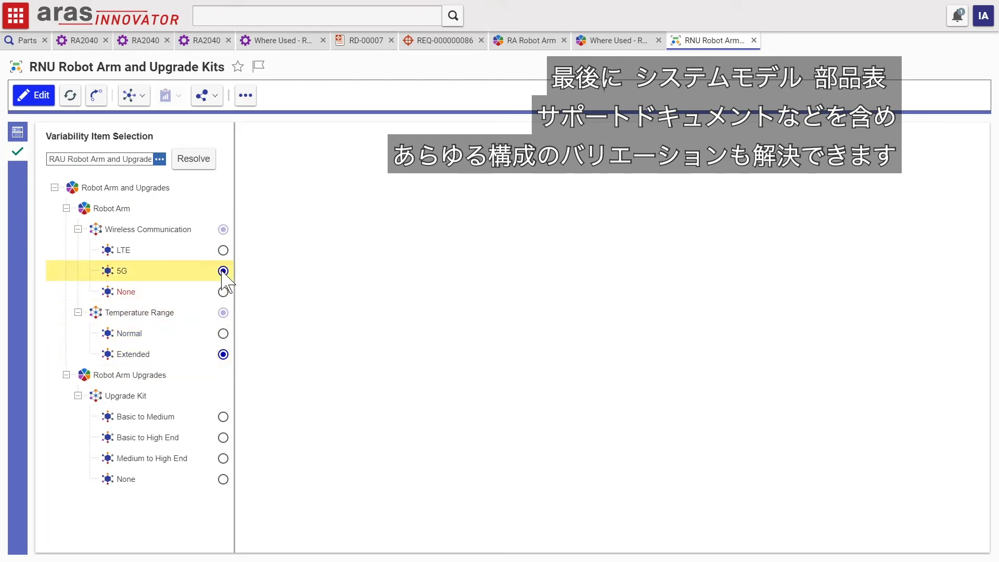
pyautogui.click(192, 161)
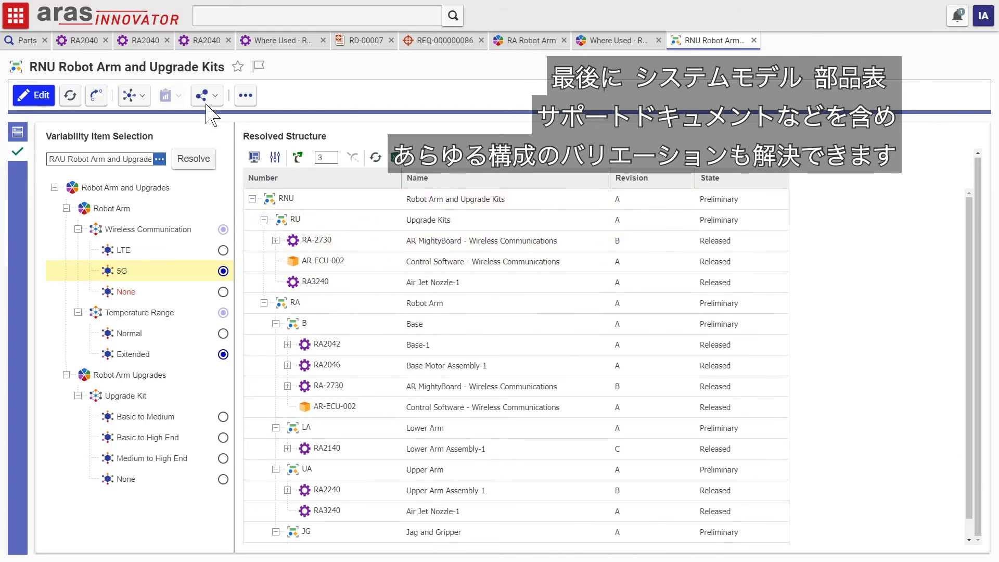
# - Return to the RA2040 robot arm and open its Work Order View
pyautogui.click(86, 41)
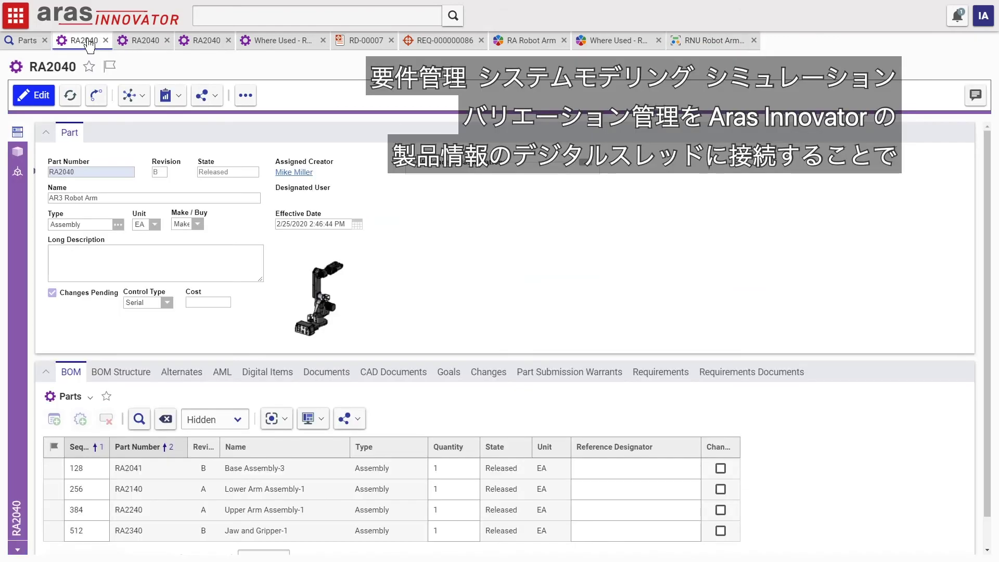
pyautogui.click(245, 96)
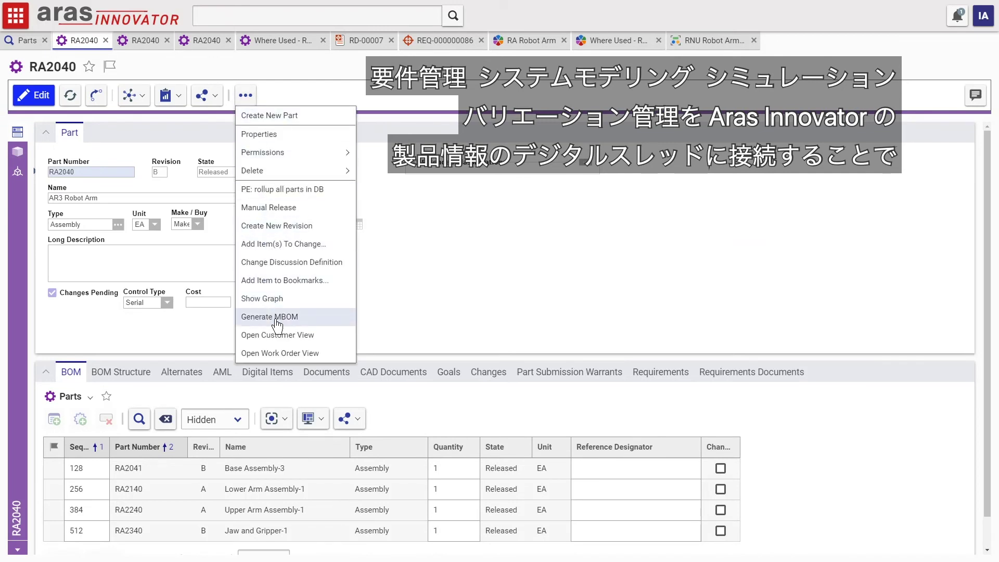
pyautogui.click(279, 354)
# - Expand RA2040 and Versa Corporation to reach serial SN482's actions menu
pyautogui.click(609, 304)
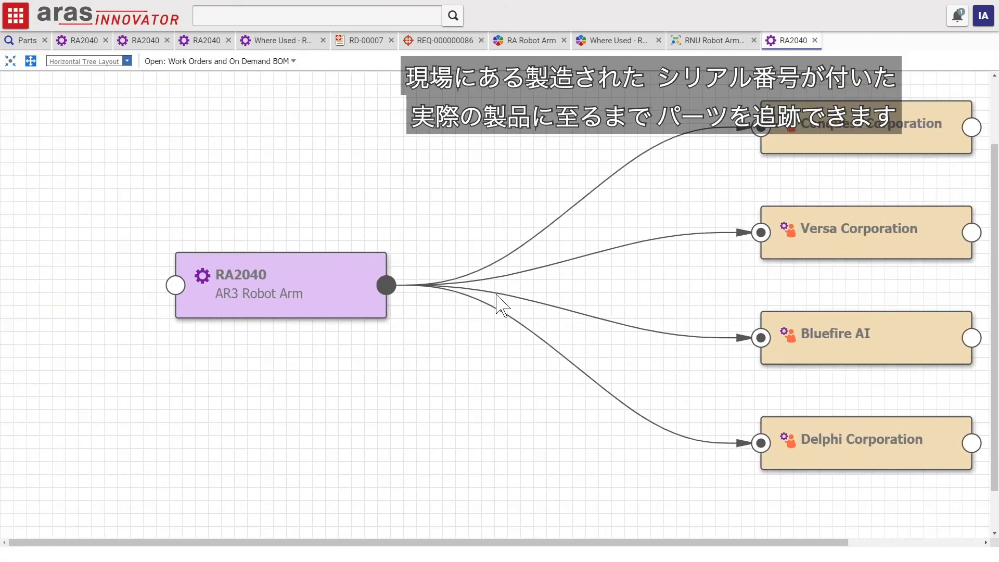
pyautogui.click(803, 266)
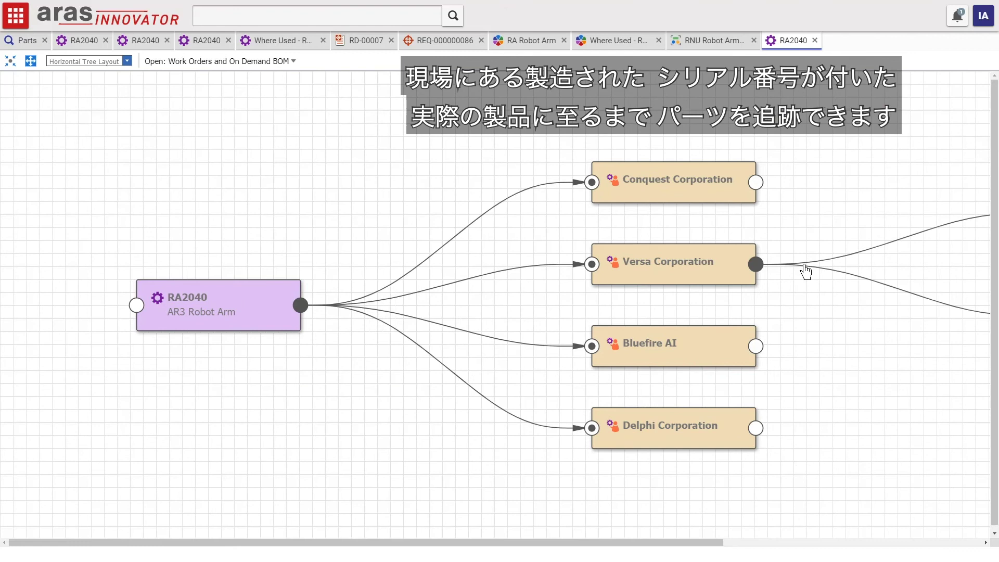
pyautogui.rightClick(840, 311)
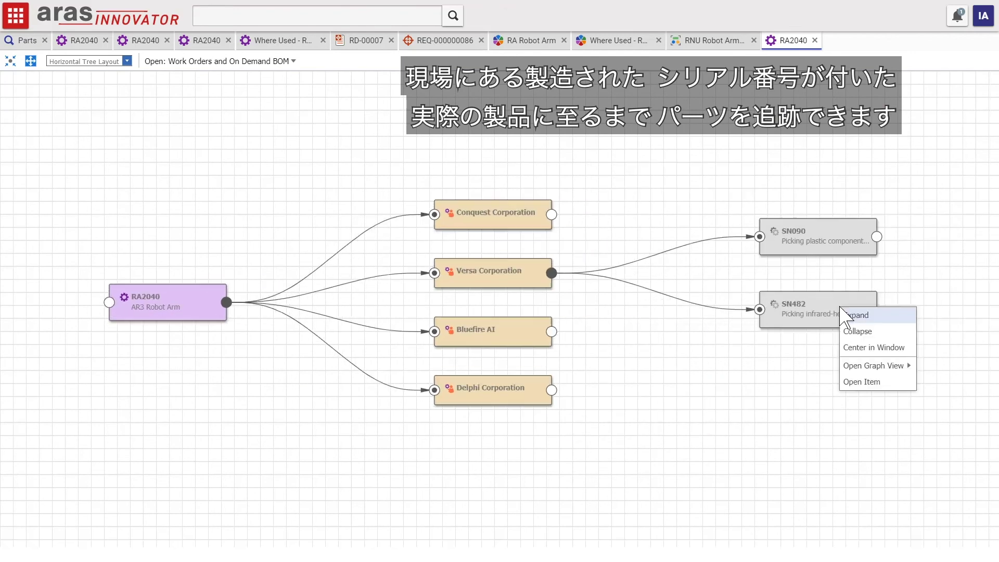
# - Open physical part SN482 in the Physical Part History tree grid view with 3D model
pyautogui.click(848, 384)
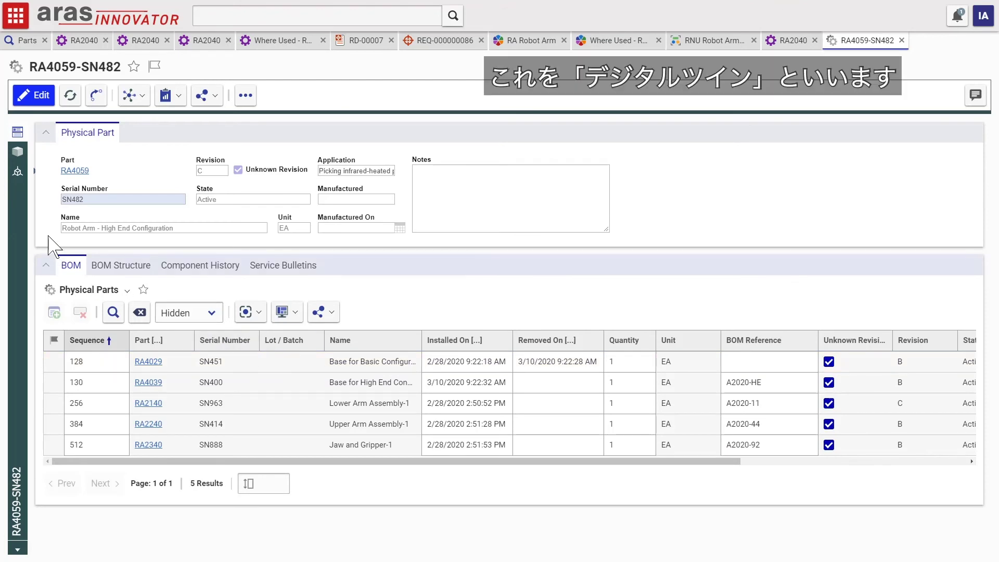
pyautogui.click(17, 172)
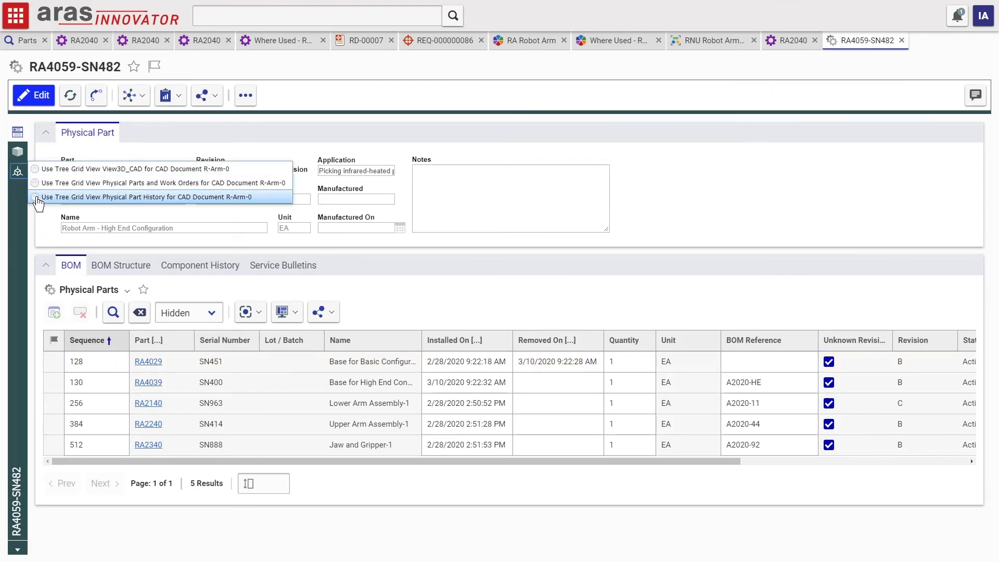
pyautogui.click(38, 197)
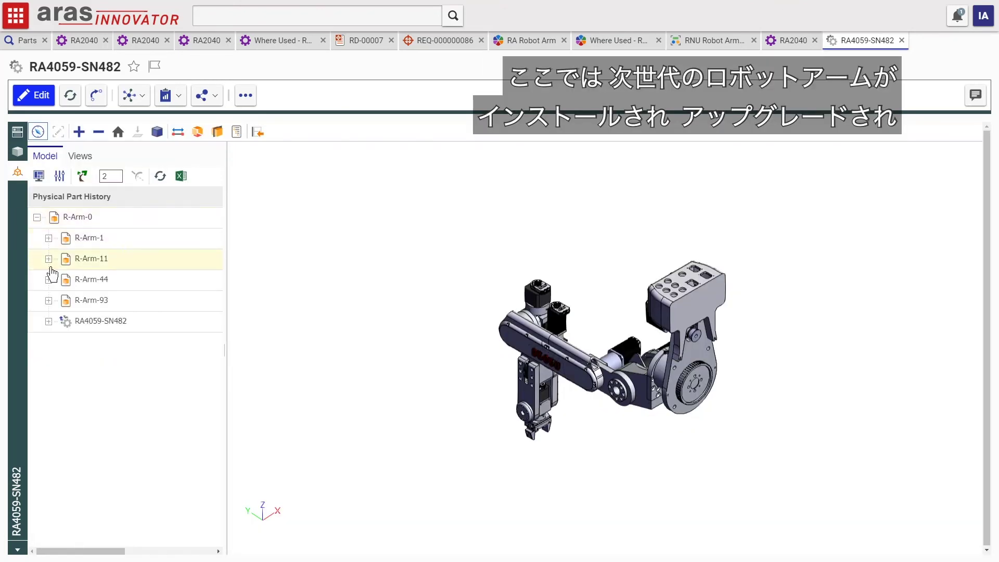
# - Expand RA4059-SN482 and RA2240-SN414 to RA3240-SN203, then rotate and zoom the robot arm
pyautogui.click(49, 321)
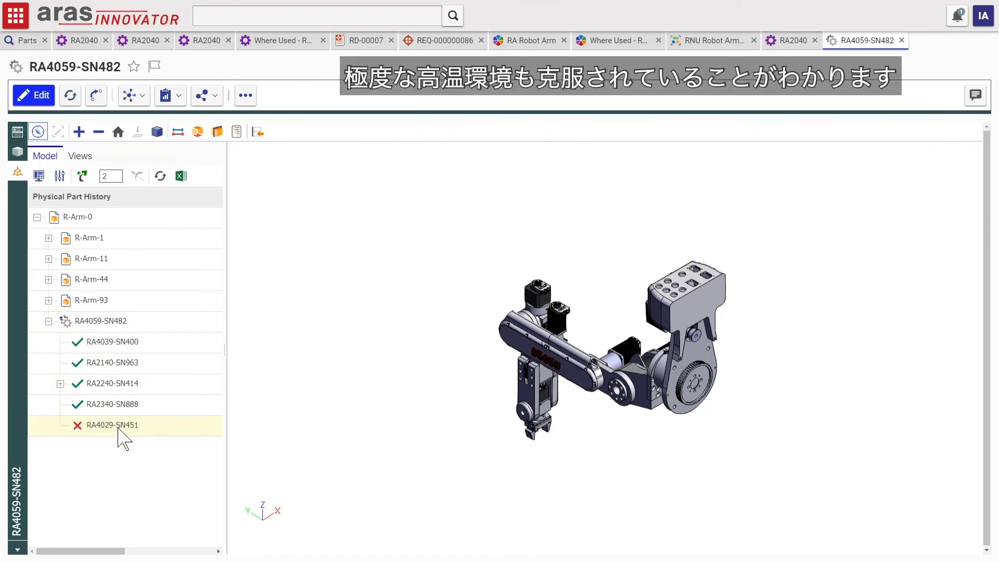
pyautogui.click(60, 384)
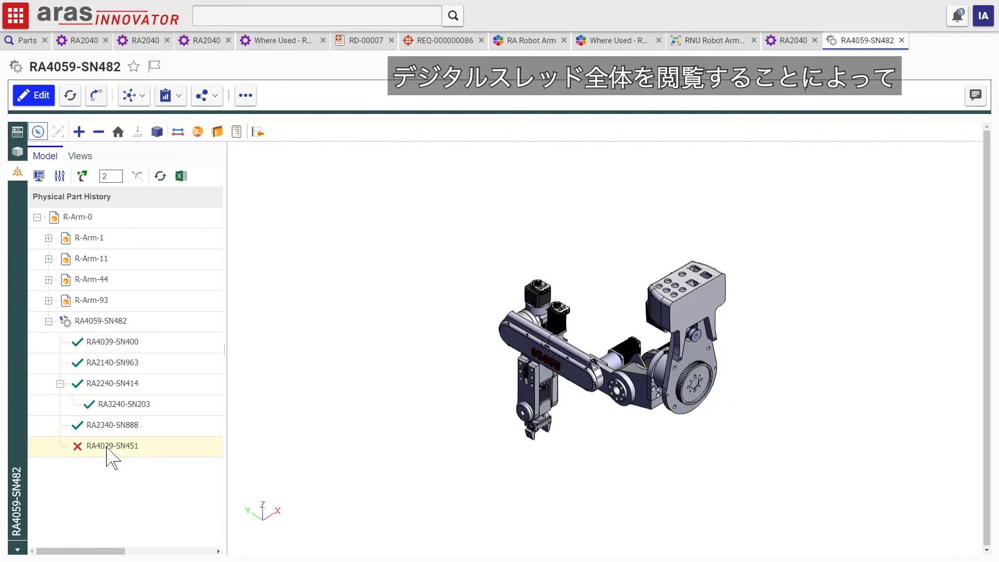
pyautogui.moveTo(458, 461); pyautogui.dragTo(556, 411)
pyautogui.scroll(5, 627, 312)
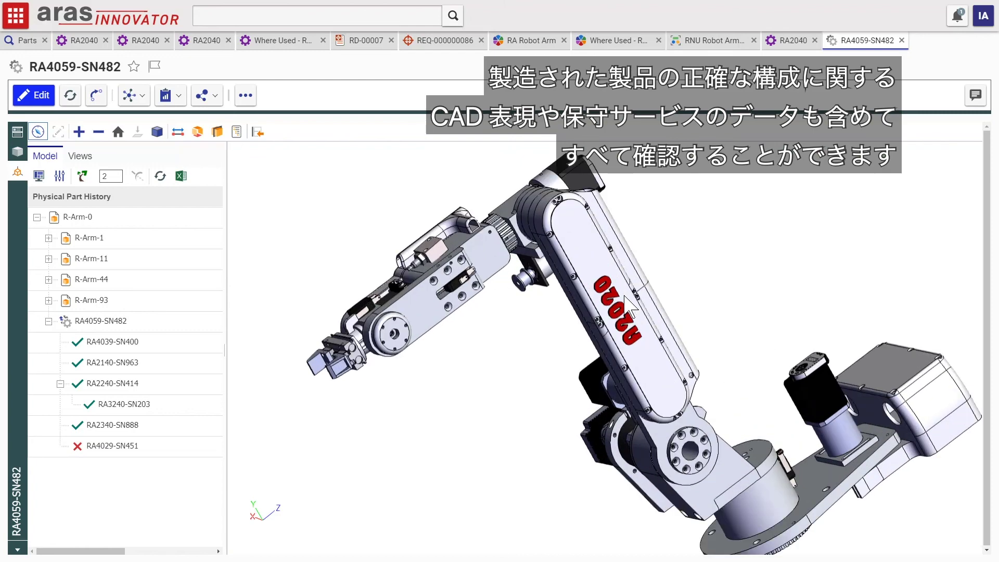
pyautogui.scroll(2, 441, 260)
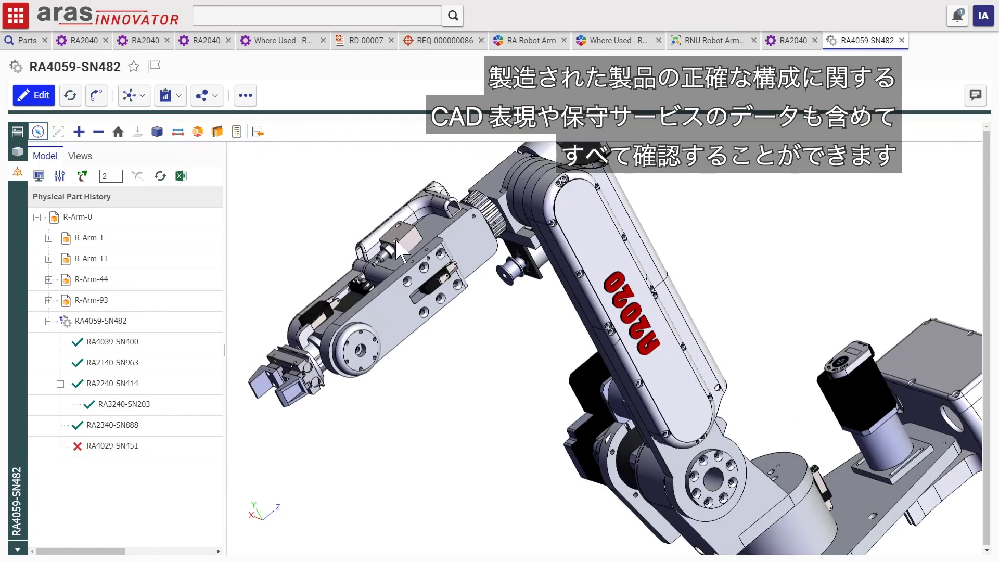